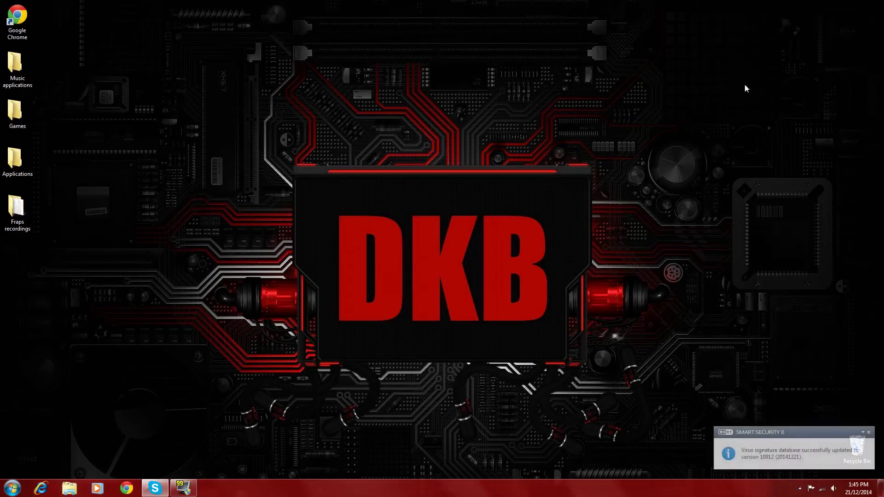
- Dismiss the security notification and launch FL Studio 11 from the Music applications folder
{"action": "left_click", "coordinate": [869, 433]}
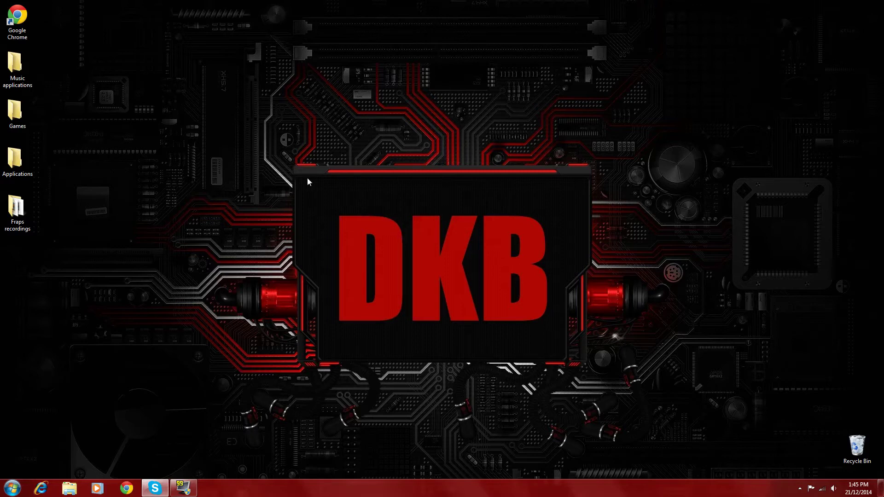
{"action": "double_click", "coordinate": [13, 64]}
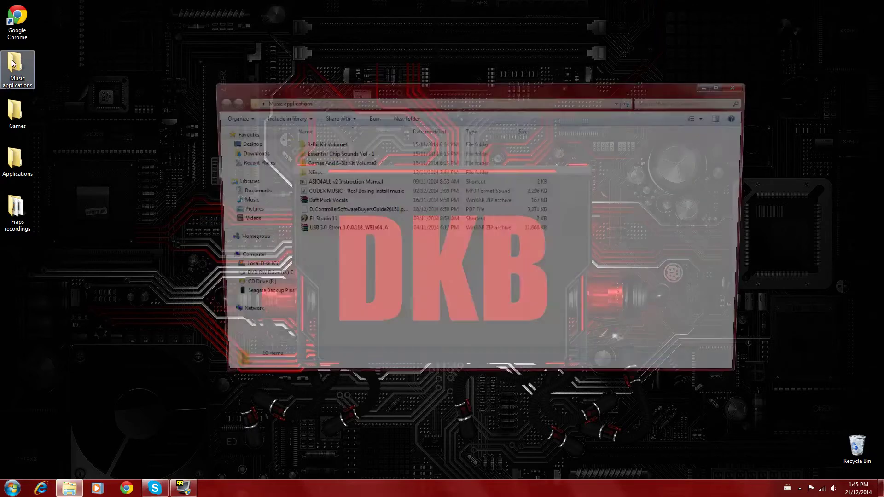
{"action": "double_click", "coordinate": [312, 222]}
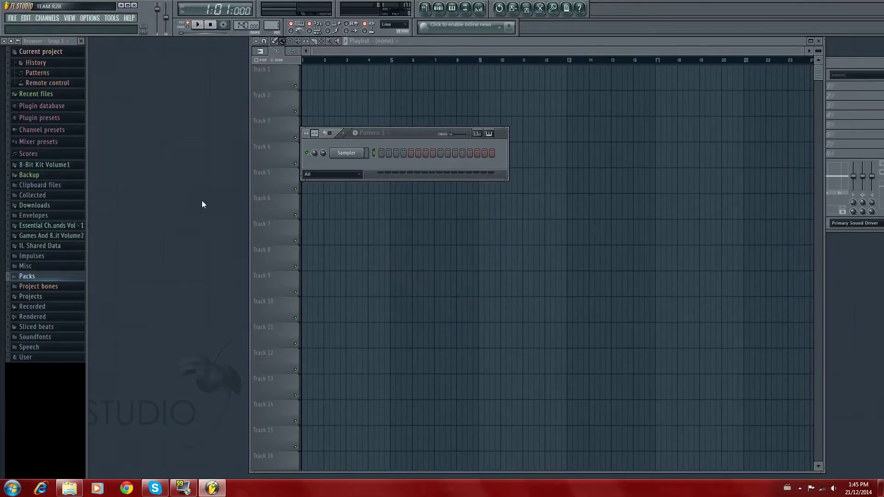
- Open the Vocals folder inside Packs and audition vocal samples such as Ahh D and Feel It
{"action": "left_click", "coordinate": [13, 277]}
{"action": "left_click", "coordinate": [11, 349]}
{"action": "scroll", "coordinate": [54, 193], "scroll_direction": "up", "scroll_amount": 2}
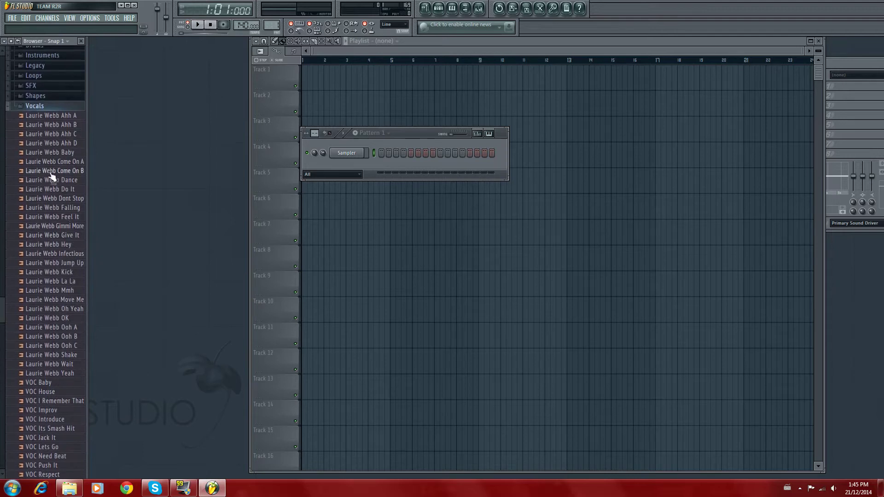
{"action": "left_click", "coordinate": [40, 217]}
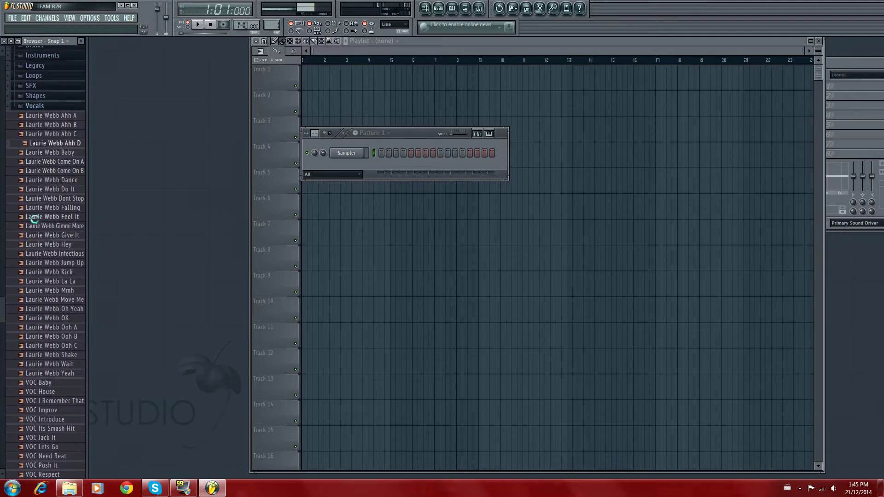
{"action": "scroll", "coordinate": [36, 258], "scroll_direction": "down", "scroll_amount": 1}
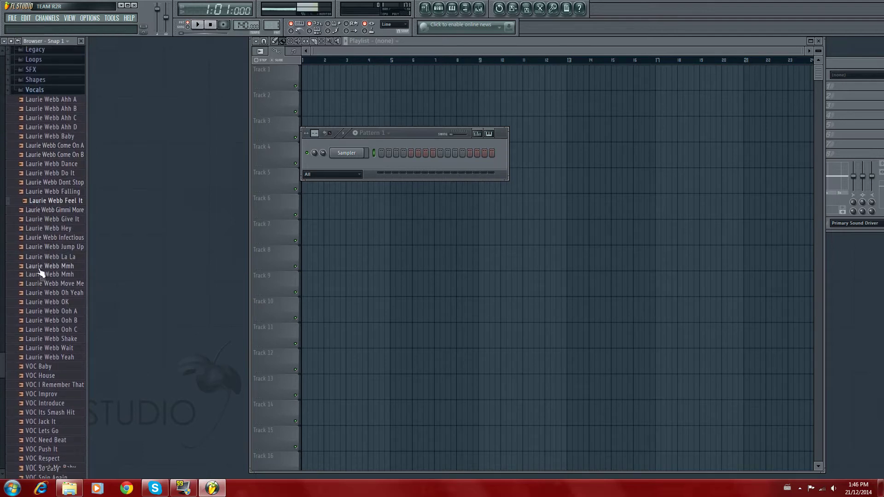
{"action": "scroll", "coordinate": [40, 274], "scroll_direction": "down", "scroll_amount": 5}
- Audition several VOC samples and place VOC Its Smash Hit at the start of Track 1 in the playlist
{"action": "left_click", "coordinate": [40, 266]}
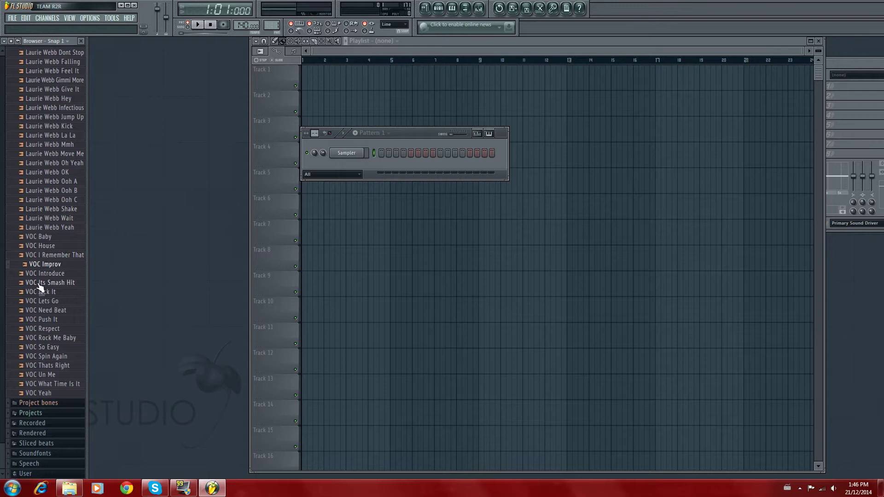
{"action": "left_click", "coordinate": [40, 283]}
{"action": "left_click", "coordinate": [42, 310]}
{"action": "left_click", "coordinate": [40, 284]}
{"action": "left_click_drag", "start_coordinate": [48, 284], "coordinate": [304, 76]}
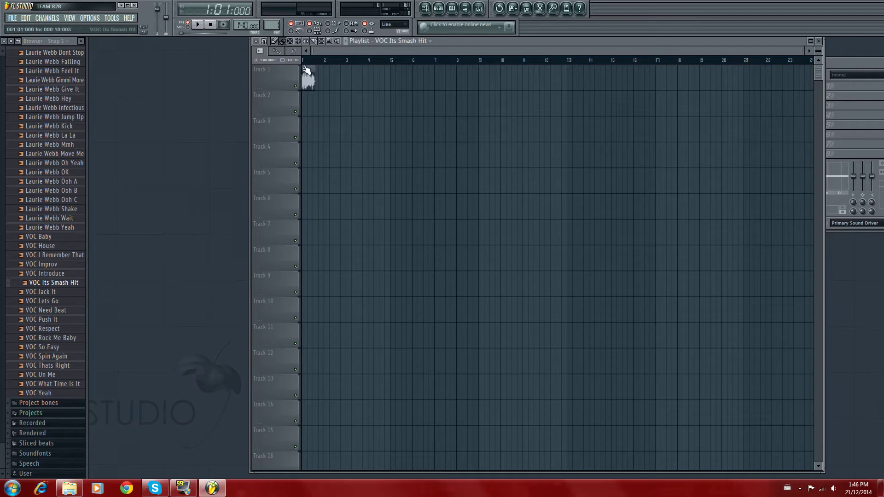
- Open the channel settings of VOC Its Smash Hit and route the channel to a mixer insert track
{"action": "left_click", "coordinate": [439, 9]}
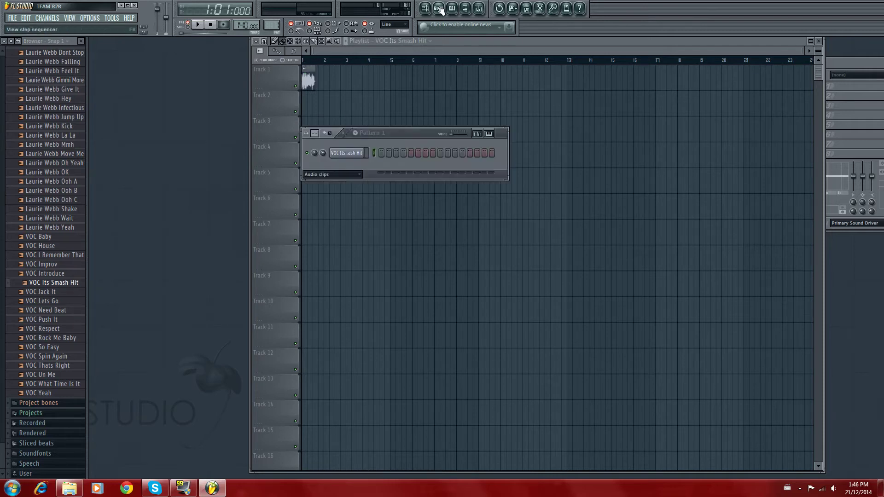
{"action": "left_click", "coordinate": [345, 158]}
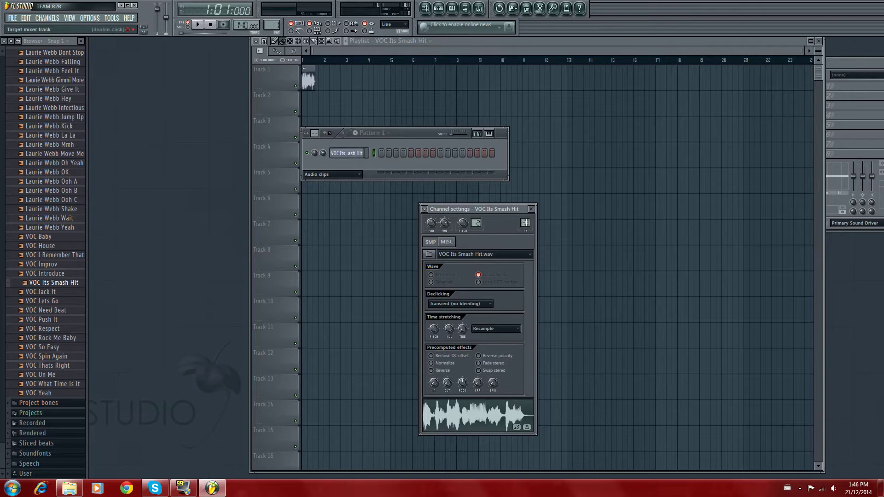
{"action": "left_click_drag", "start_coordinate": [526, 223], "coordinate": [518, 233]}
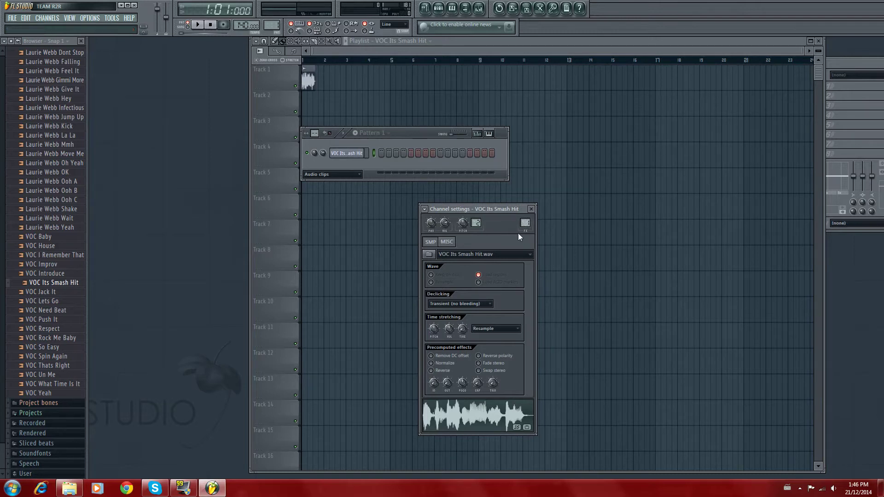
- Rename Pattern 1 as Vocal
{"action": "left_click", "coordinate": [360, 143]}
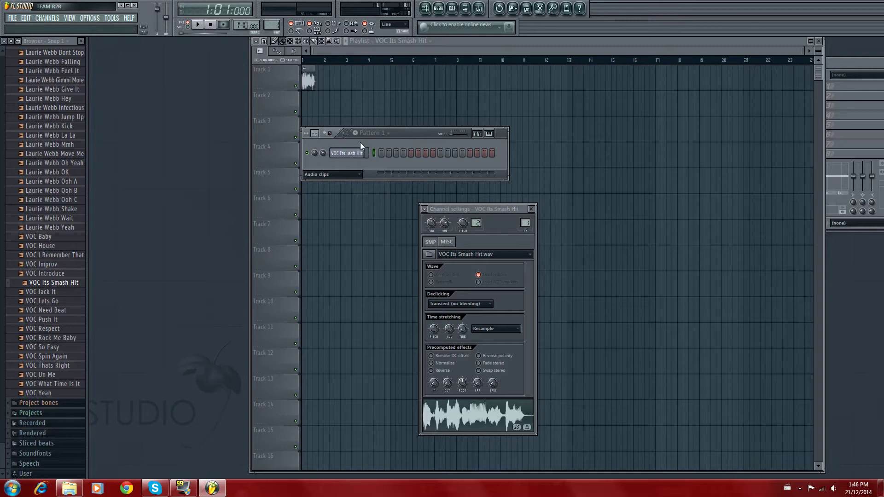
{"action": "key", "text": "F2"}
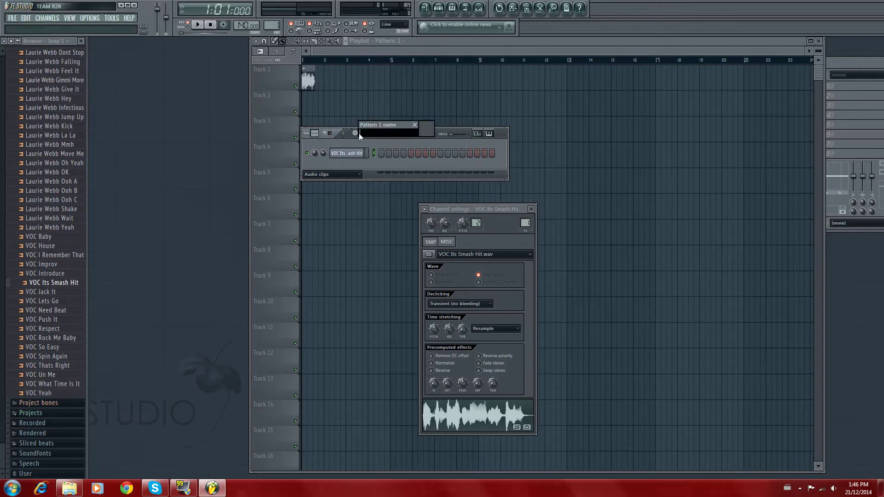
{"action": "type", "text": "Vocal"}
{"action": "key", "text": "Return"}
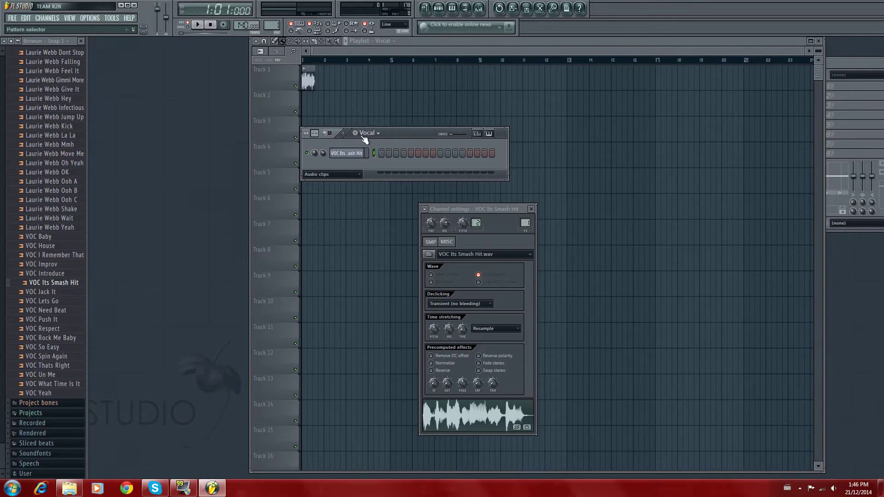
- Create a second pattern and name it Synth
{"action": "left_click", "coordinate": [354, 133]}
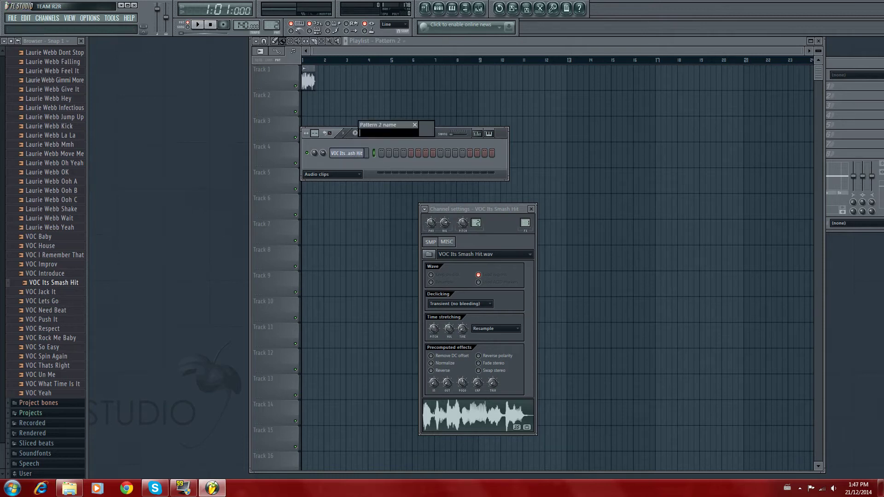
{"action": "type", "text": "Syth"}
{"action": "key", "text": "BackSpace"}
{"action": "key", "text": "BackSpace"}
{"action": "type", "text": "nthth"}
{"action": "key", "text": "BackSpace"}
{"action": "key", "text": "BackSpace"}
{"action": "key", "text": "Return"}
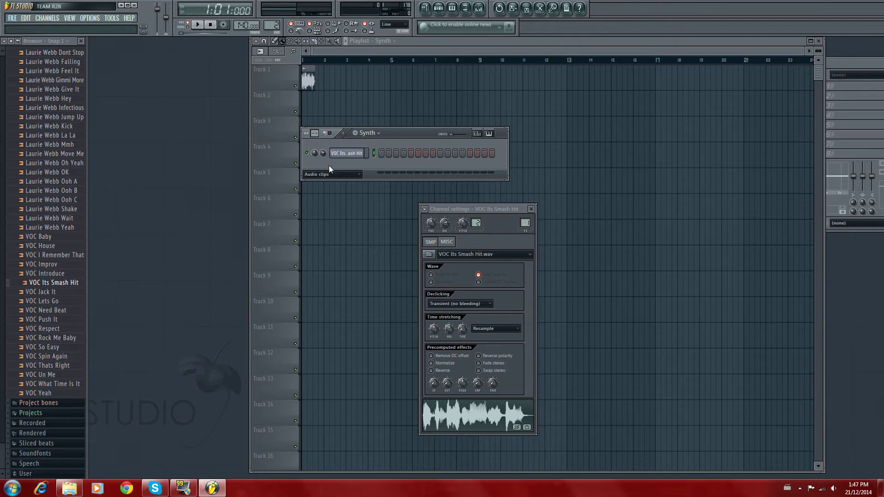
- Add a Sytrus synthesizer channel and move its window clear of the step sequencer
{"action": "left_click", "coordinate": [48, 20]}
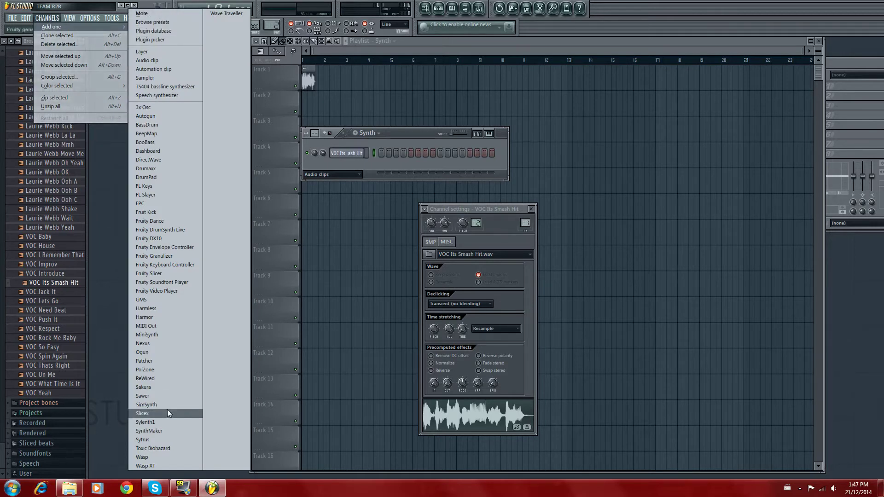
{"action": "left_click", "coordinate": [164, 441]}
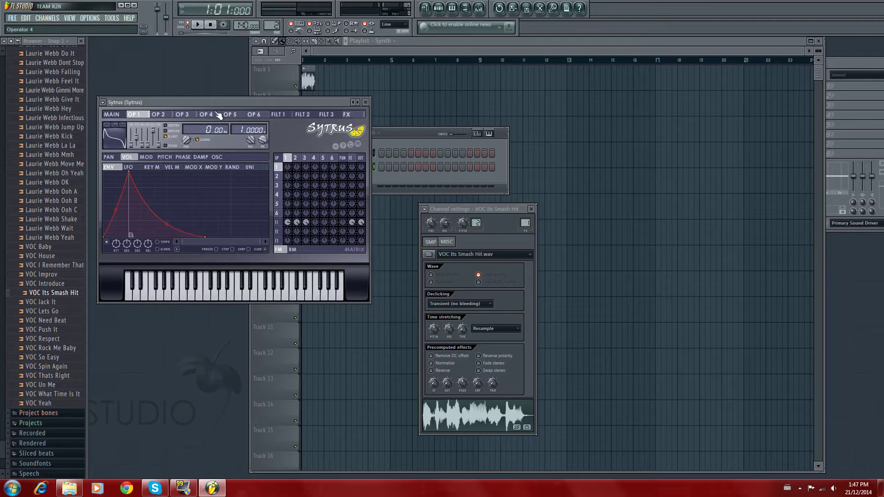
{"action": "left_click_drag", "start_coordinate": [216, 103], "coordinate": [296, 203]}
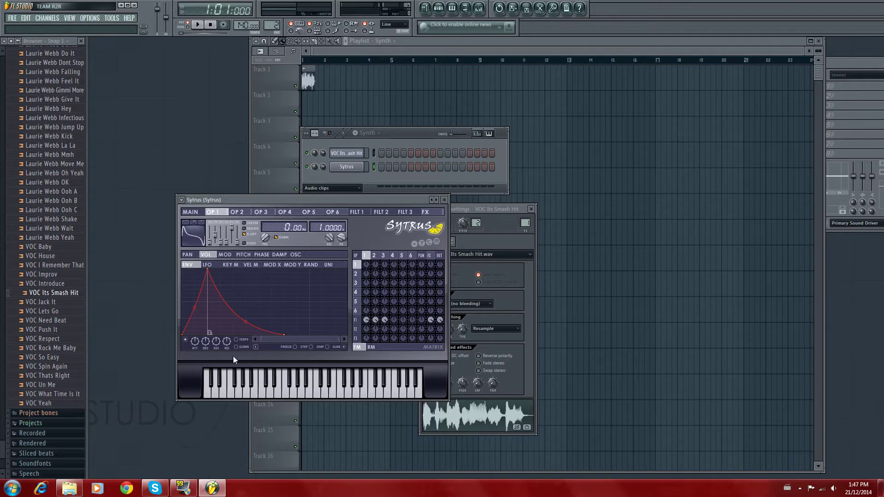
- Load the Default preset in Sytrus
{"action": "left_click", "coordinate": [182, 200]}
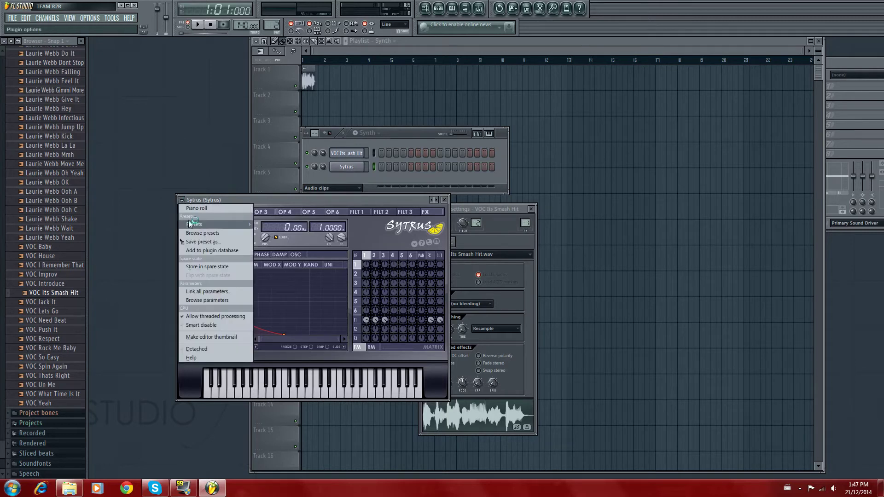
{"action": "mouse_move", "coordinate": [202, 225]}
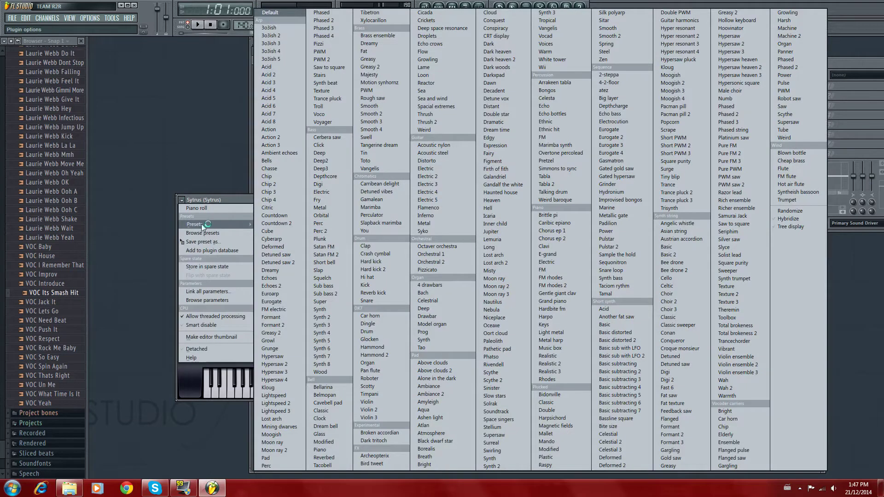
{"action": "left_click", "coordinate": [282, 12]}
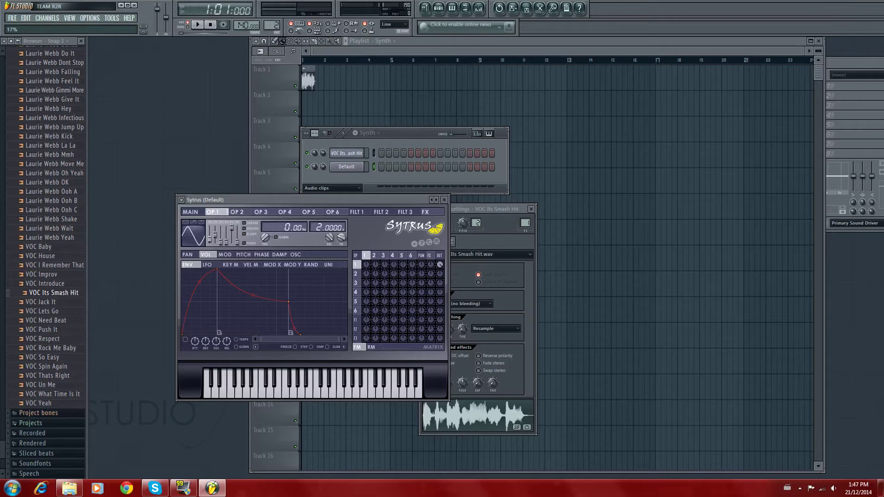
- Reshape Sytrus operator 1's waveform from a sine into a sawtooth and play notes to test the sound
{"action": "left_click_drag", "start_coordinate": [211, 236], "coordinate": [211, 232]}
{"action": "key", "text": "z"}
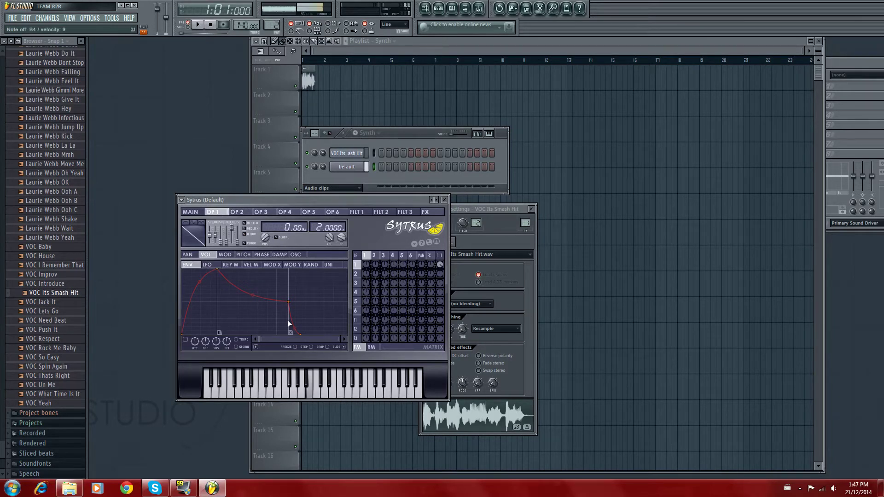
{"action": "key", "text": "x"}
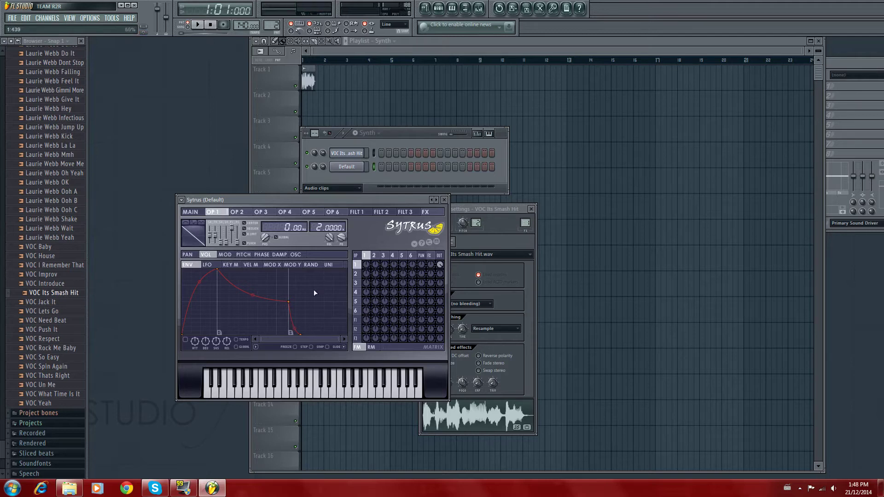
- Open the piano roll for the Sytrus Default channel and audition several keys around C5
{"action": "left_click", "coordinate": [344, 178]}
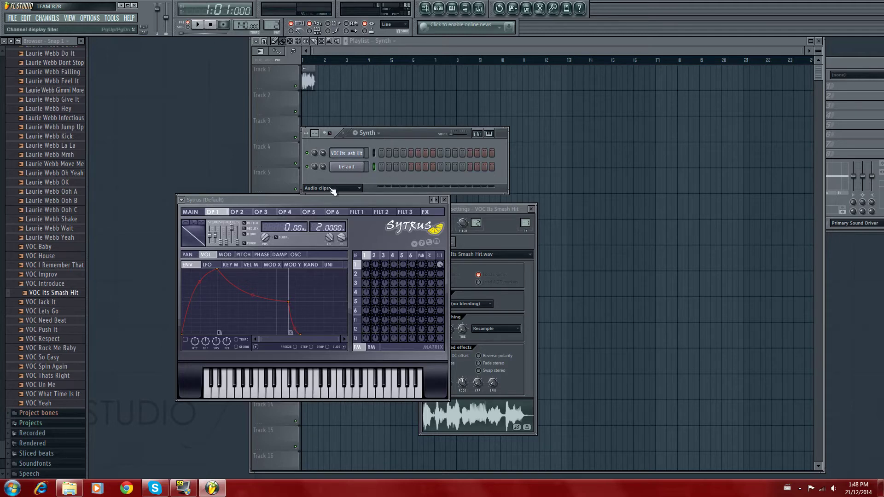
{"action": "left_click_drag", "start_coordinate": [386, 131], "coordinate": [405, 133]}
{"action": "right_click", "coordinate": [349, 167]}
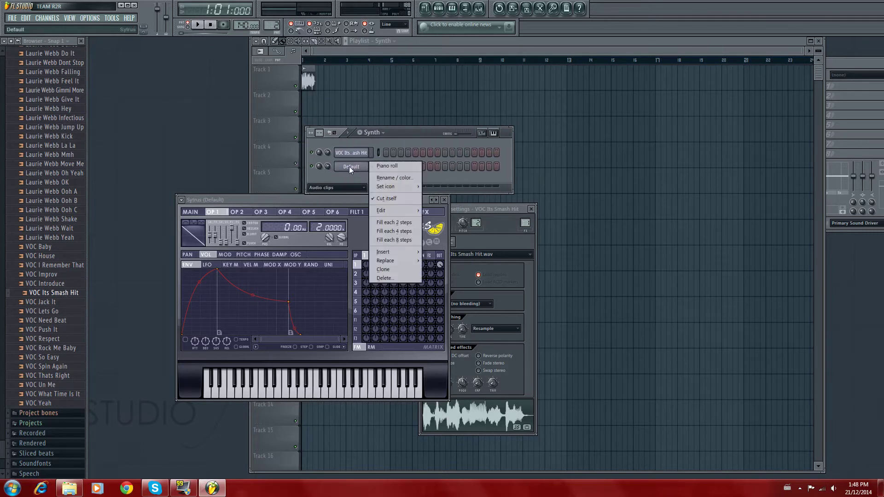
{"action": "left_click", "coordinate": [385, 168]}
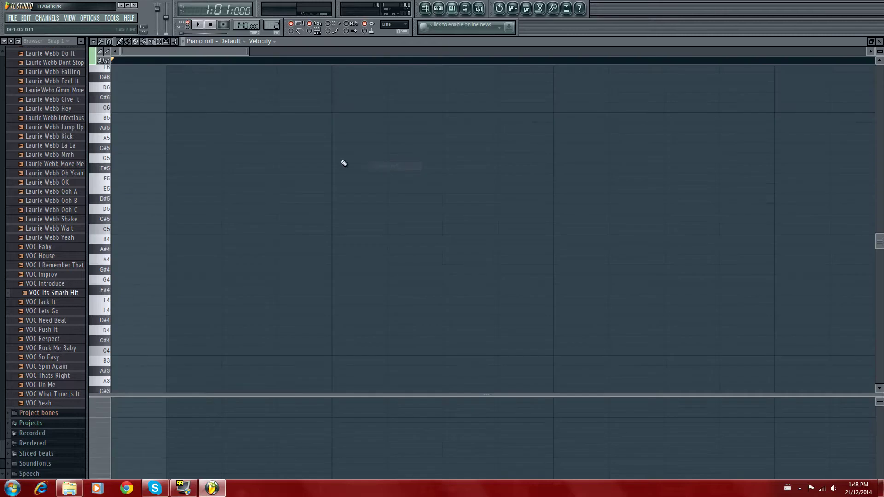
{"action": "left_click", "coordinate": [105, 239]}
{"action": "left_click", "coordinate": [106, 178]}
{"action": "left_click", "coordinate": [106, 210]}
{"action": "left_click", "coordinate": [105, 239]}
{"action": "left_click", "coordinate": [106, 229]}
{"action": "left_click", "coordinate": [106, 231]}
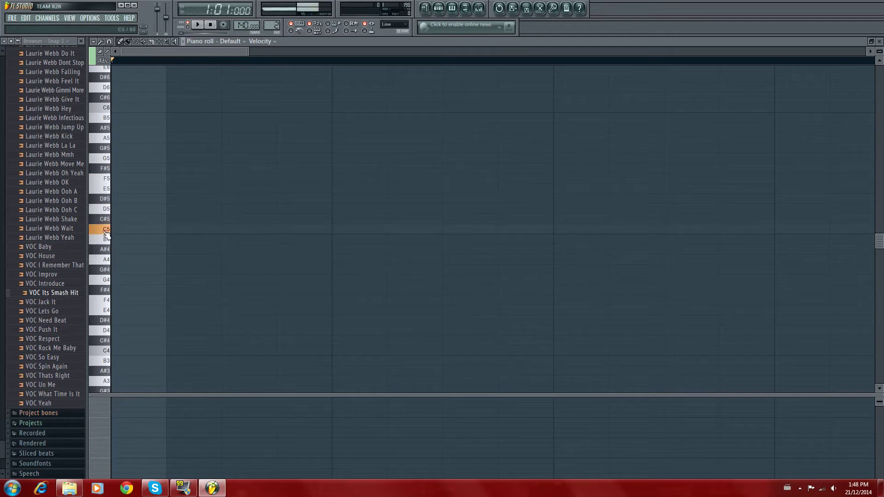
- Draw a C5 note at the start of the Sytrus channel's piano roll and stretch it to eight steps
{"action": "left_click", "coordinate": [426, 13]}
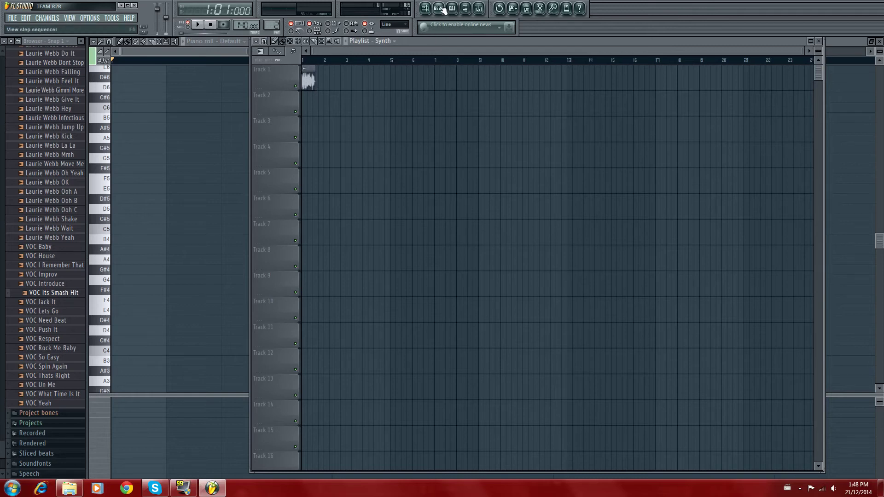
{"action": "left_click", "coordinate": [443, 13]}
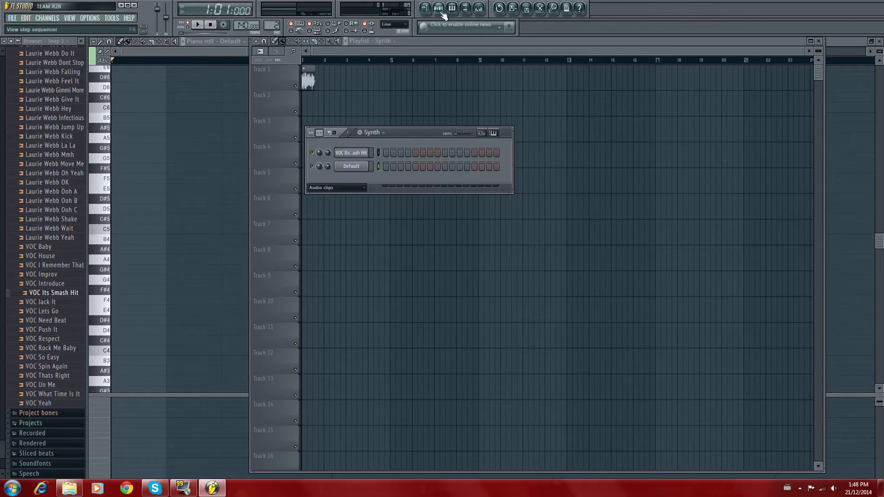
{"action": "left_click", "coordinate": [451, 11]}
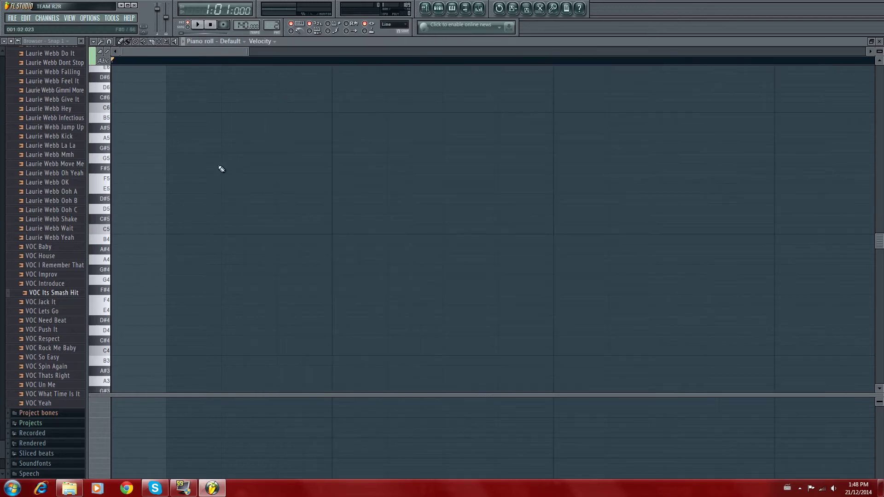
{"action": "left_click", "coordinate": [114, 229]}
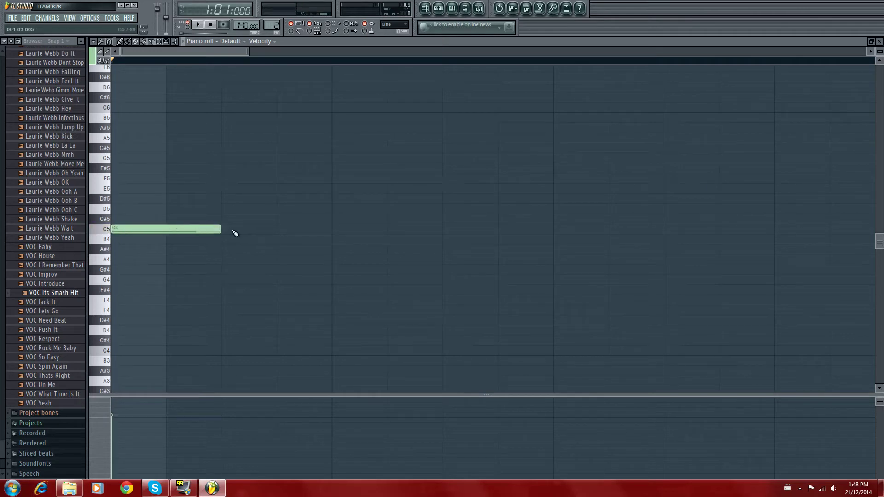
{"action": "left_click_drag", "start_coordinate": [220, 229], "coordinate": [548, 229]}
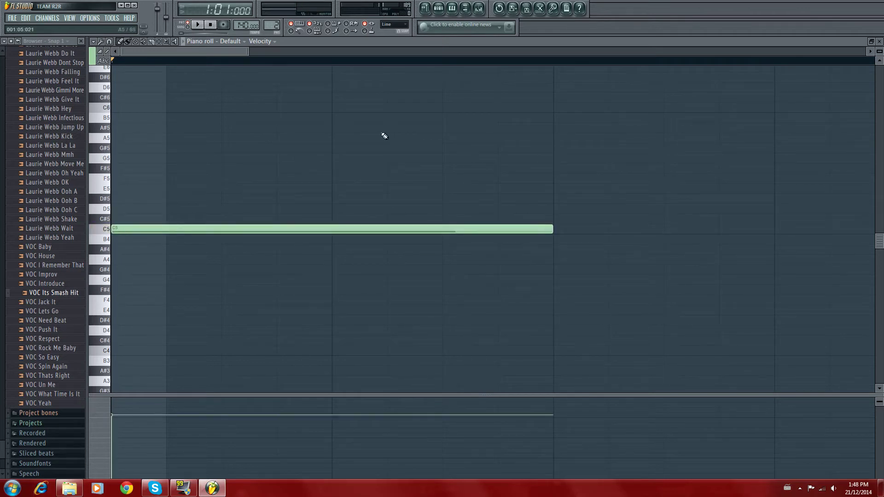
- Place the Synth pattern at the start of playlist Track 2 and extend its C5 note to about twelve steps
{"action": "left_click", "coordinate": [425, 8]}
{"action": "left_click", "coordinate": [305, 102]}
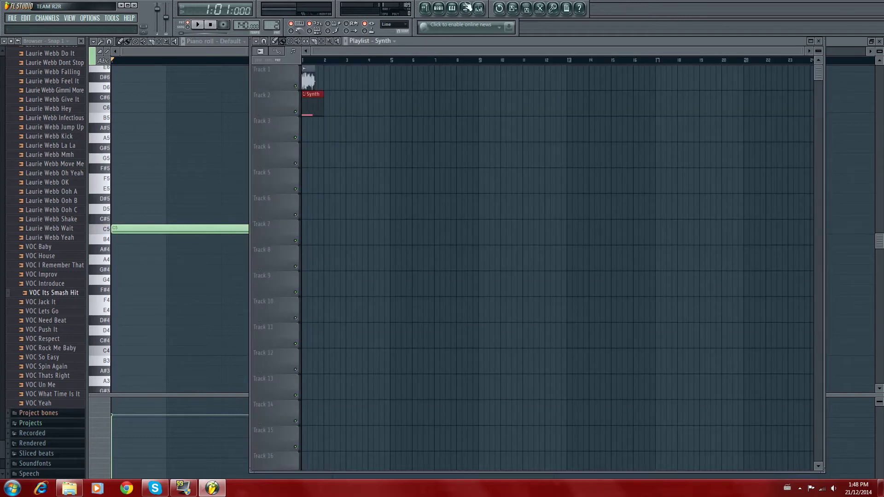
{"action": "left_click", "coordinate": [424, 8]}
{"action": "left_click_drag", "start_coordinate": [551, 227], "coordinate": [747, 221]}
{"action": "left_click", "coordinate": [426, 8]}
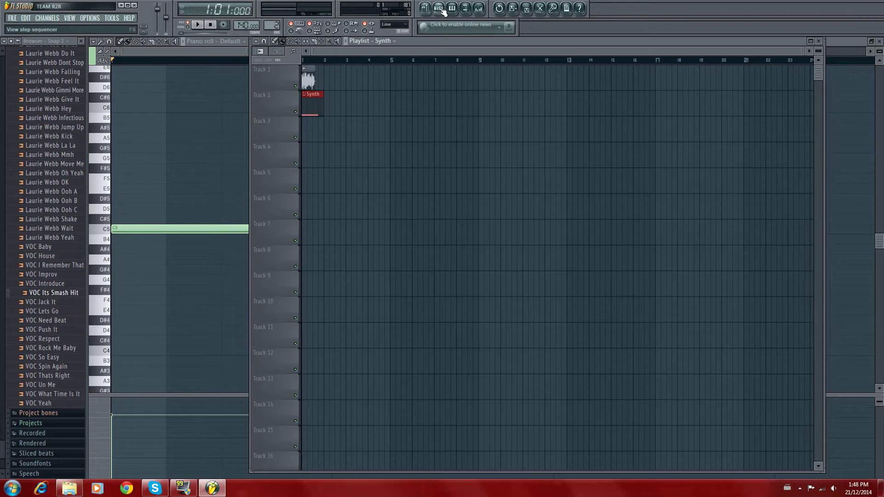
- Shorten the Sytrus C5 note to ten steps in the piano roll and return to the playlist
{"action": "left_click", "coordinate": [432, 9]}
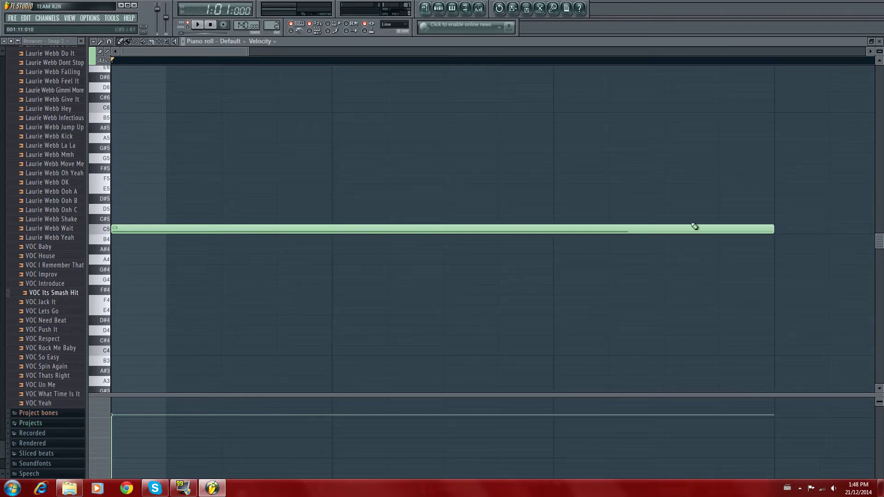
{"action": "left_click_drag", "start_coordinate": [774, 229], "coordinate": [685, 231]}
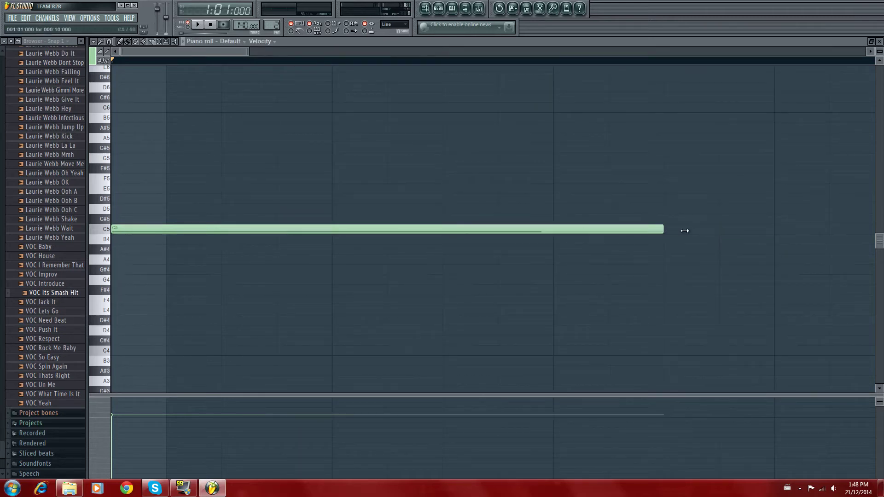
{"action": "left_click", "coordinate": [421, 13]}
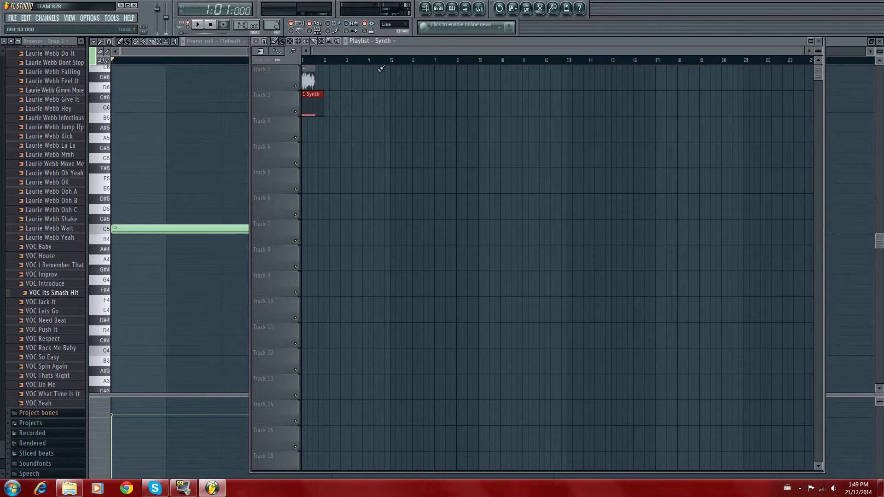
- Route the Sytrus Default channel to mixer track 2 and bring up the mixer beside its channel settings
{"action": "left_click", "coordinate": [438, 10]}
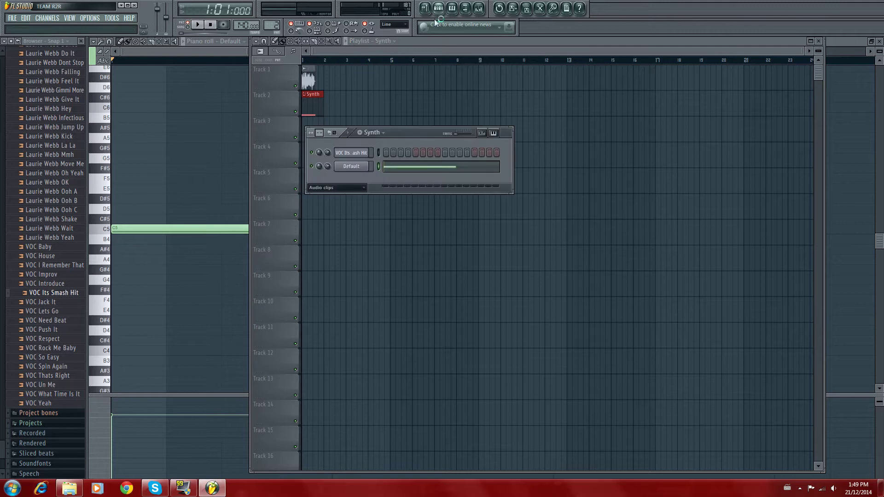
{"action": "left_click", "coordinate": [351, 168]}
{"action": "left_click_drag", "start_coordinate": [500, 208], "coordinate": [541, 209]}
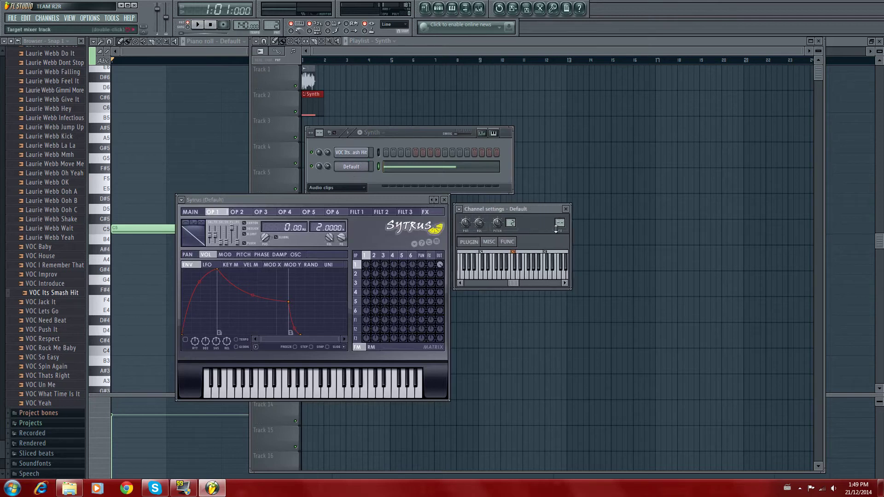
{"action": "scroll", "coordinate": [560, 223], "scroll_direction": "up", "scroll_amount": 2}
{"action": "left_click", "coordinate": [480, 8]}
{"action": "left_click_drag", "start_coordinate": [719, 64], "coordinate": [722, 85]}
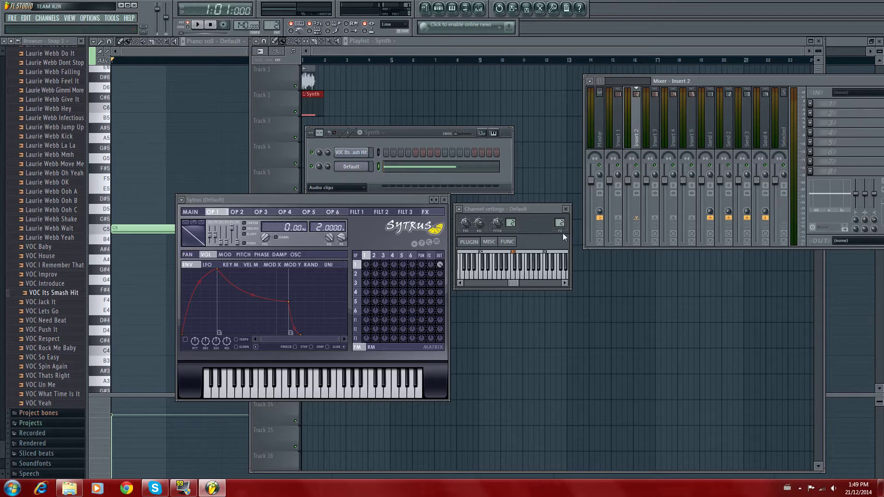
{"action": "left_click", "coordinate": [616, 134]}
{"action": "left_click", "coordinate": [636, 136]}
{"action": "left_click", "coordinate": [621, 144]}
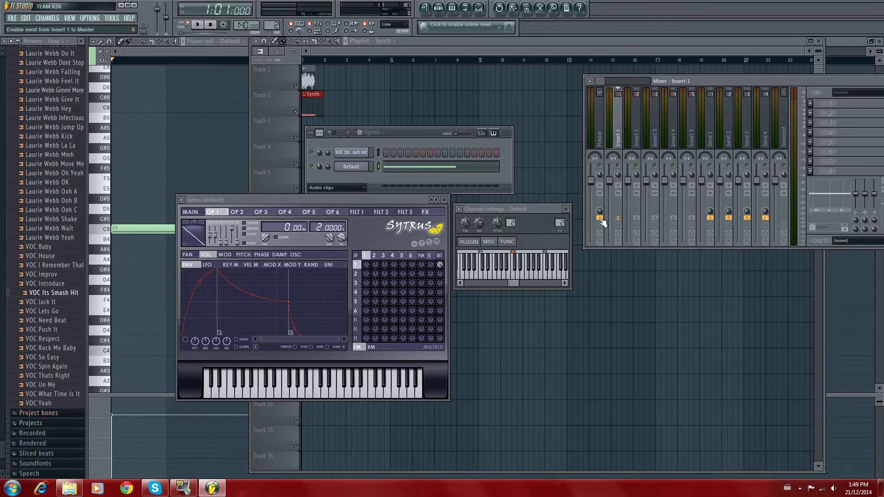
{"action": "left_click", "coordinate": [637, 136]}
{"action": "left_click", "coordinate": [653, 137]}
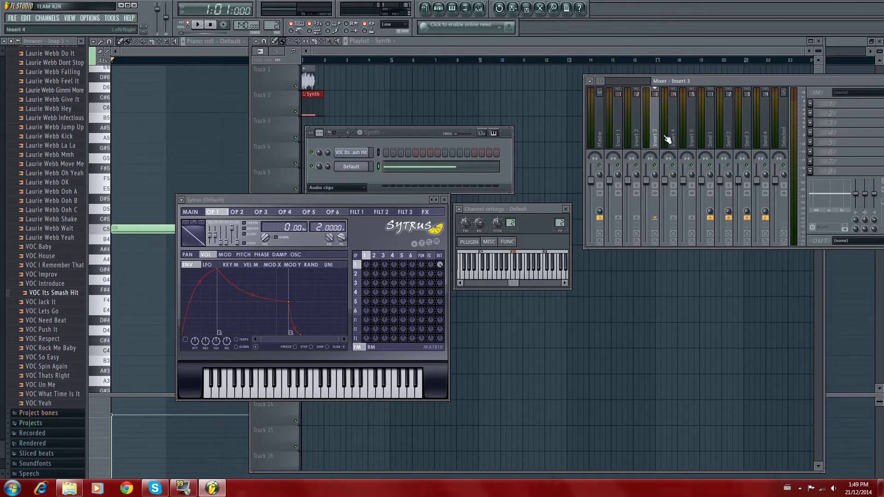
{"action": "left_click", "coordinate": [669, 138]}
- Rename mixer track Insert 1 as Vocal
{"action": "left_click", "coordinate": [620, 137]}
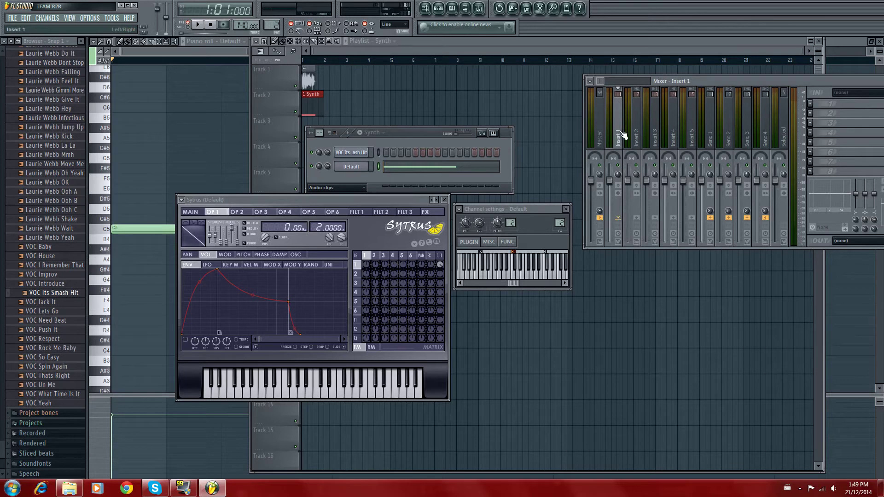
{"action": "right_click", "coordinate": [624, 138]}
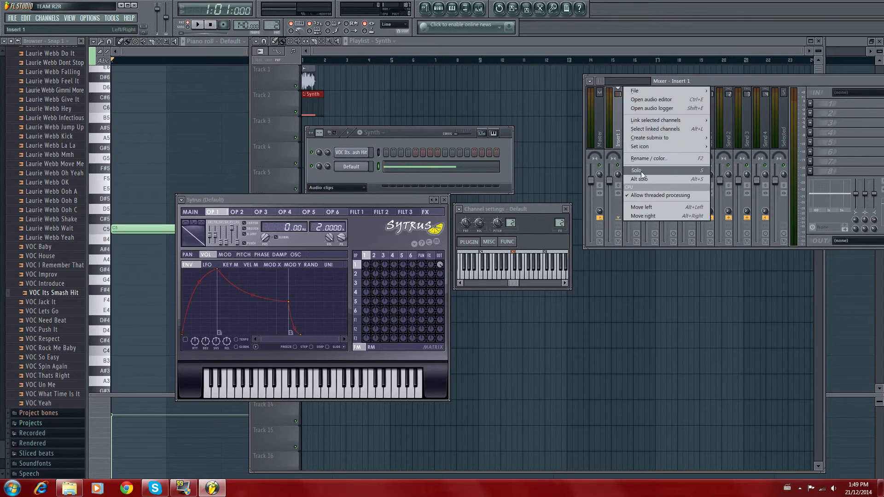
{"action": "left_click", "coordinate": [642, 159]}
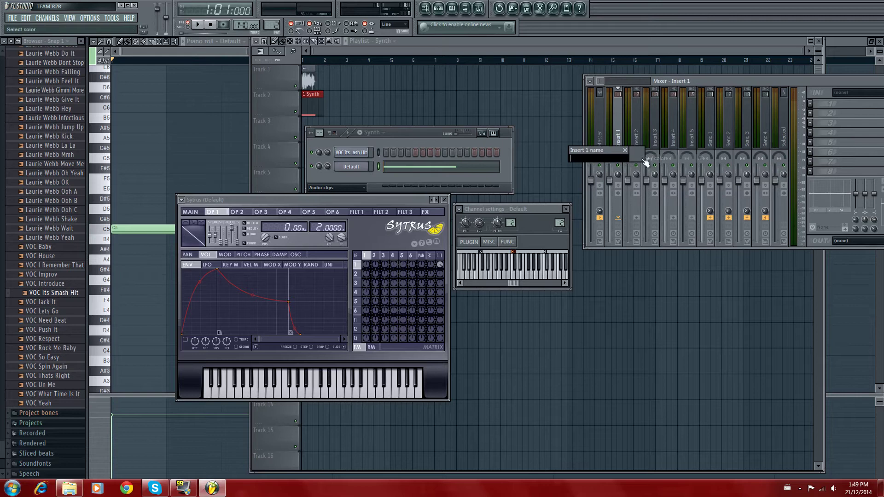
{"action": "type", "text": "Vo"}
{"action": "key", "text": "Return"}
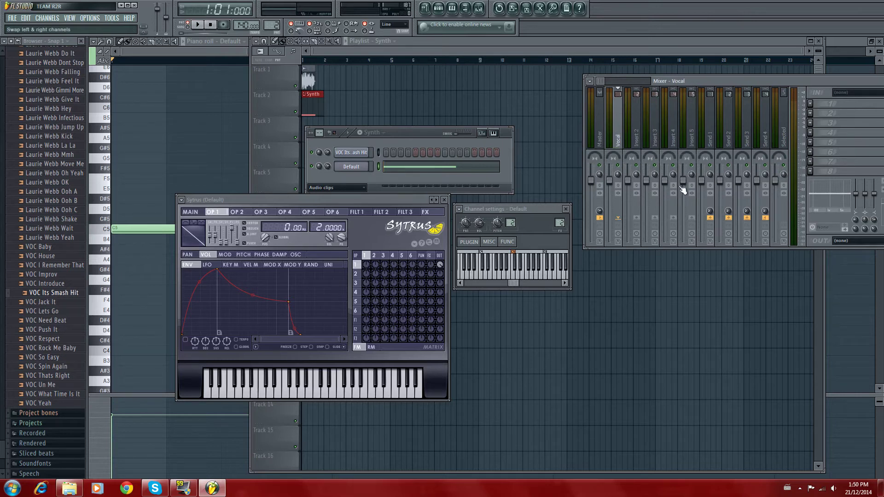
- Rename mixer track Insert 2 as synth
{"action": "left_click", "coordinate": [633, 144]}
{"action": "right_click", "coordinate": [634, 141]}
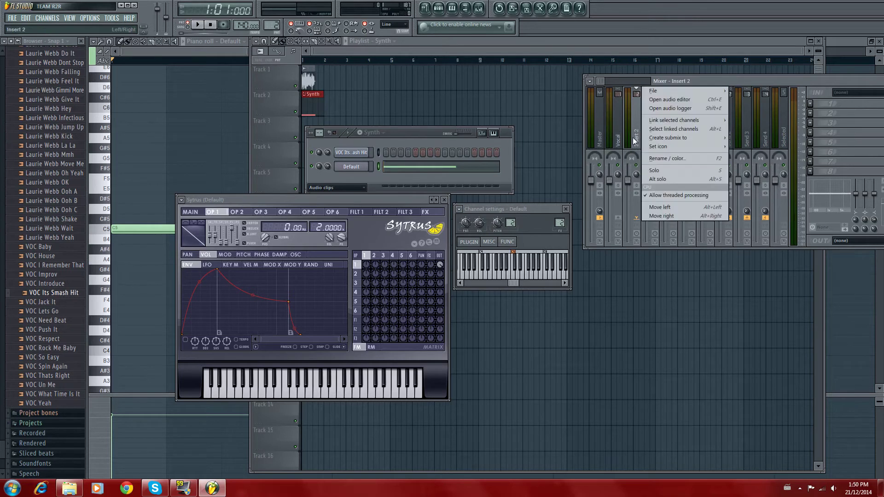
{"action": "left_click", "coordinate": [657, 158]}
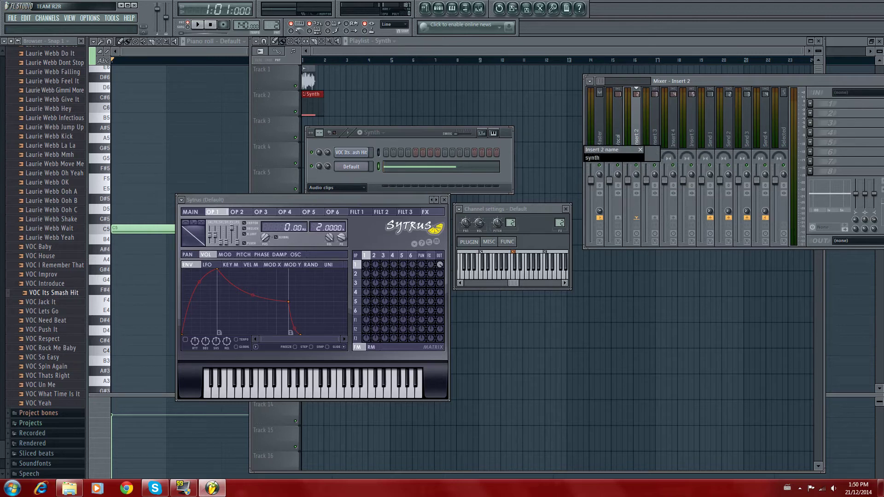
{"action": "key", "text": "Return"}
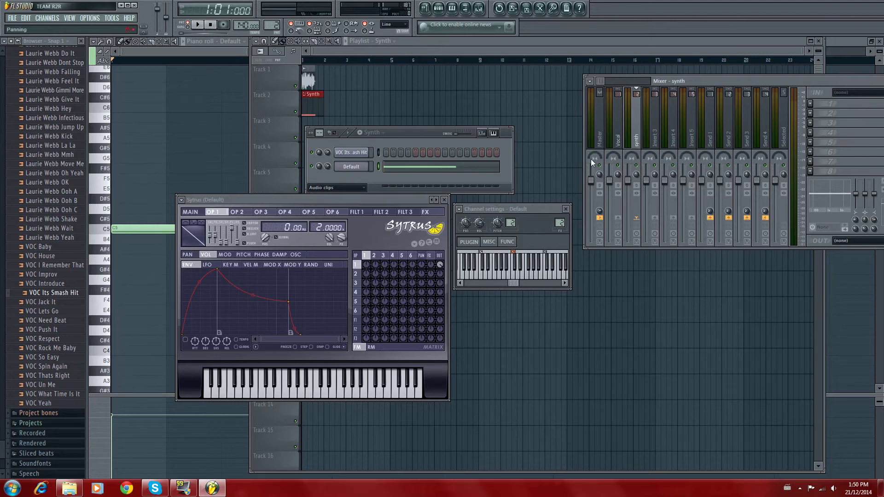
- Rename mixer track Insert 3 as Vocoder
{"action": "right_click", "coordinate": [658, 142]}
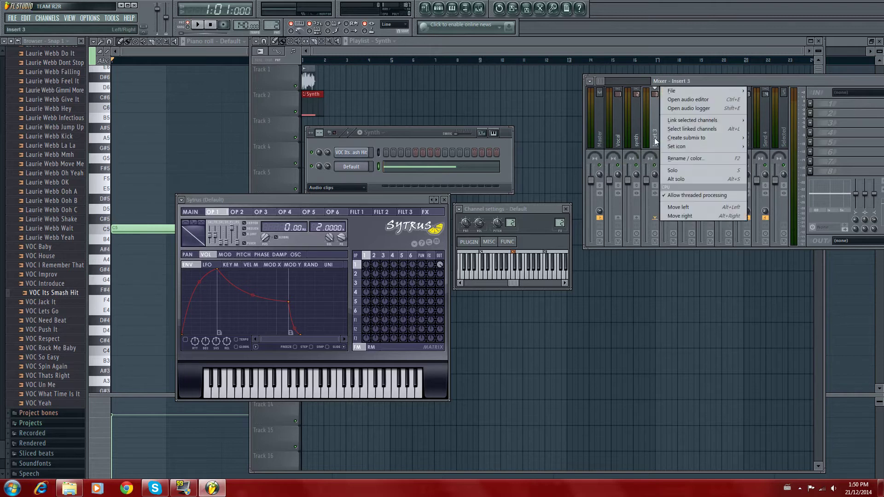
{"action": "left_click", "coordinate": [678, 158]}
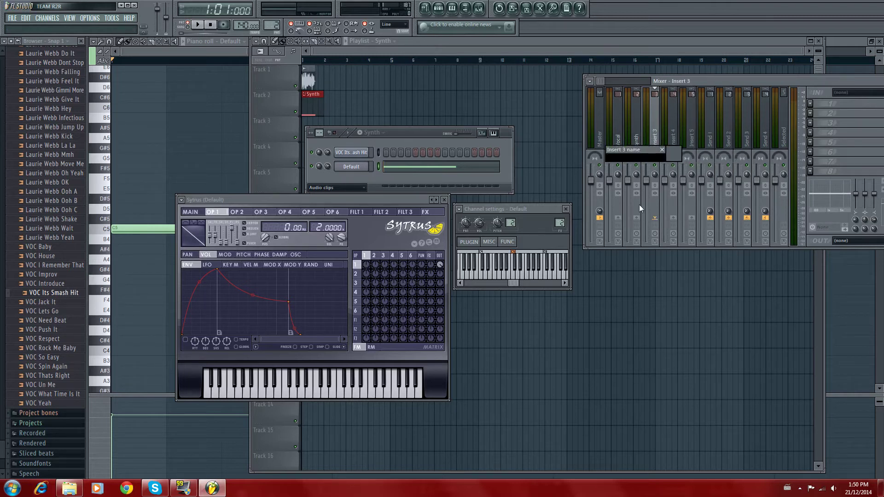
{"action": "type", "text": "Vocoder"}
{"action": "key", "text": "Return"}
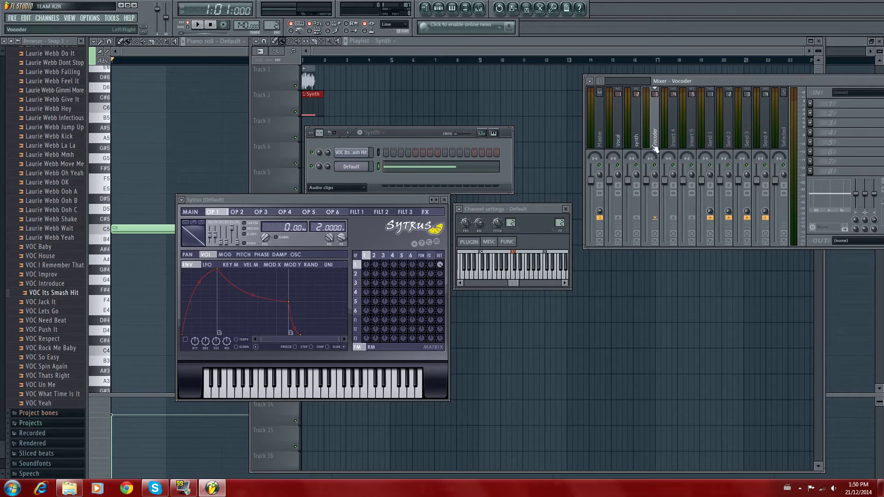
- Disable the synth mixer track's send to Master and route it to the Vocoder track instead
{"action": "left_click", "coordinate": [614, 139]}
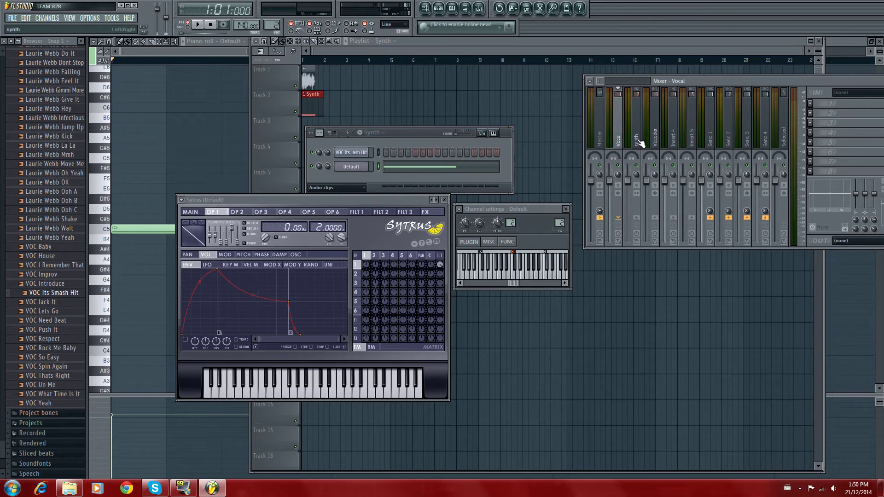
{"action": "left_click", "coordinate": [638, 142]}
{"action": "left_click", "coordinate": [620, 144]}
{"action": "left_click", "coordinate": [641, 140]}
{"action": "left_click", "coordinate": [600, 217]}
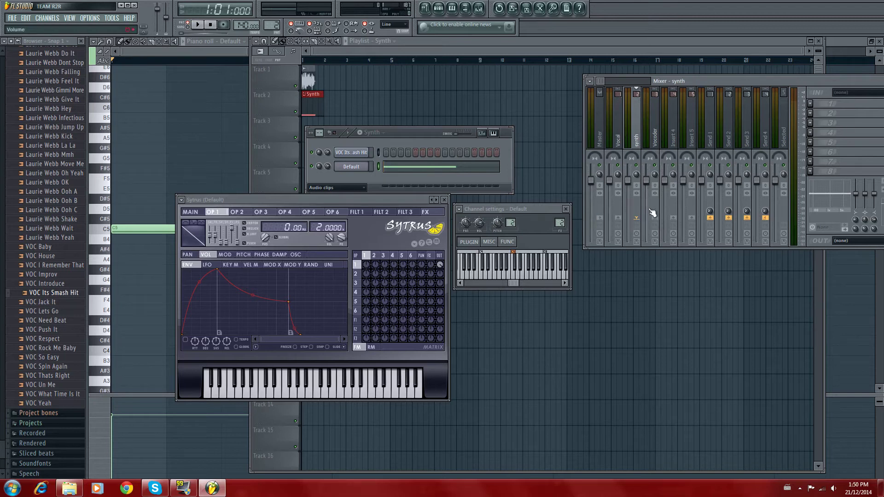
{"action": "left_click", "coordinate": [654, 217]}
{"action": "left_click", "coordinate": [659, 141]}
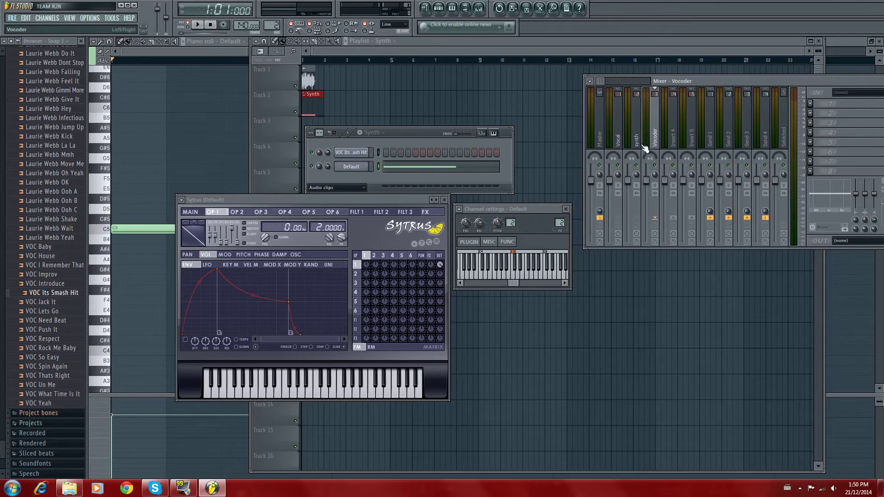
{"action": "left_click", "coordinate": [636, 149]}
{"action": "left_click", "coordinate": [655, 138]}
- Play the playlist from the start to hear the vocal sample and Synth pattern together
{"action": "left_click", "coordinate": [425, 9]}
{"action": "left_click", "coordinate": [201, 25]}
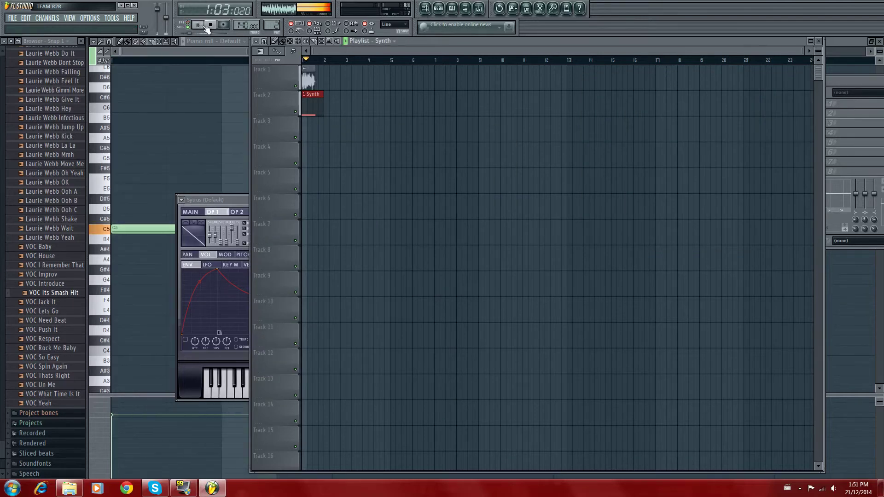
{"action": "left_click", "coordinate": [205, 28]}
{"action": "left_click", "coordinate": [202, 27]}
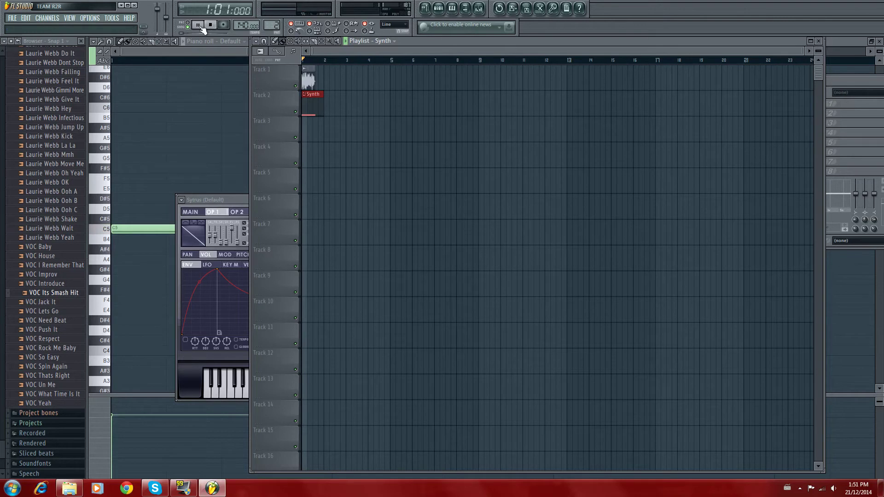
{"action": "left_click", "coordinate": [212, 27]}
- Audition the vocal and the Synth pattern separately by muting the other playlist track, and leave both tracks unmuted
{"action": "left_click", "coordinate": [203, 26]}
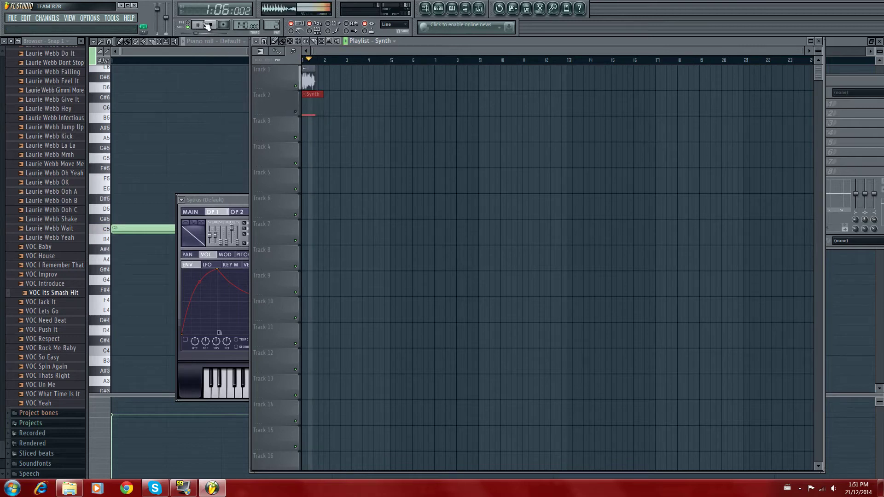
{"action": "left_click", "coordinate": [210, 26]}
{"action": "left_click", "coordinate": [295, 112]}
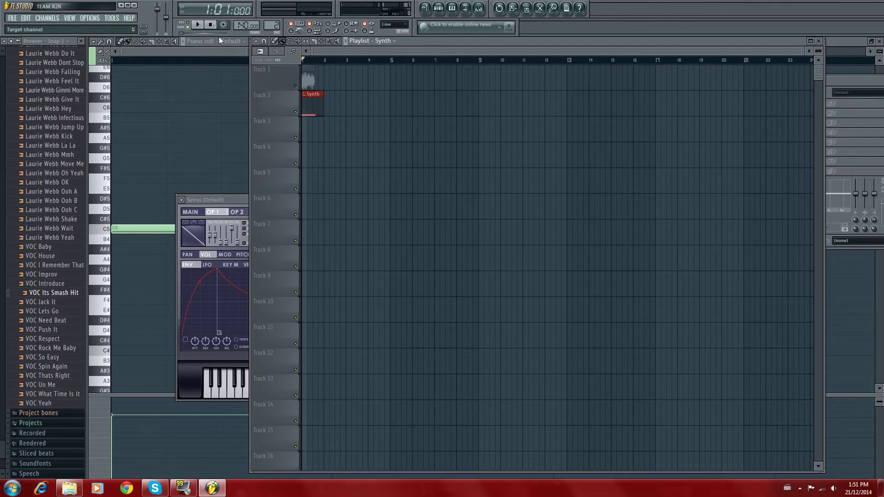
{"action": "key", "text": "space"}
{"action": "left_click", "coordinate": [211, 26]}
{"action": "left_click", "coordinate": [296, 86]}
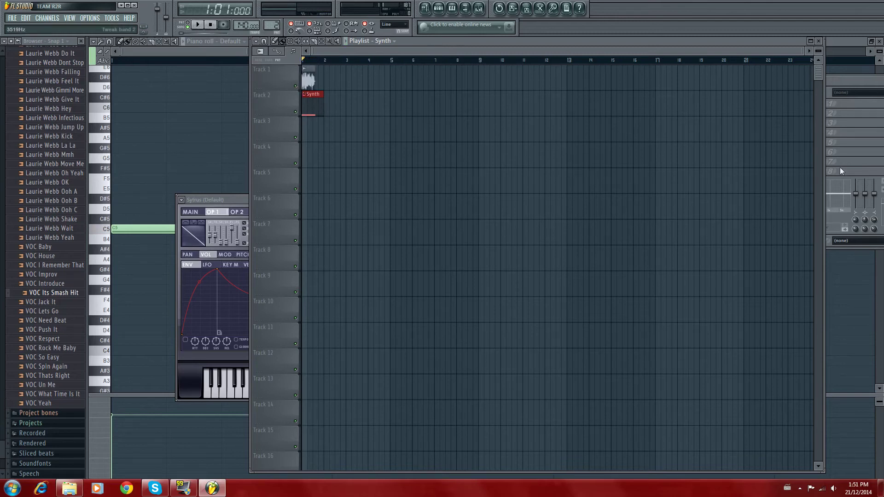
- Load Vocodex into the first effect slot of the Vocoder mixer track
{"action": "left_click", "coordinate": [833, 85]}
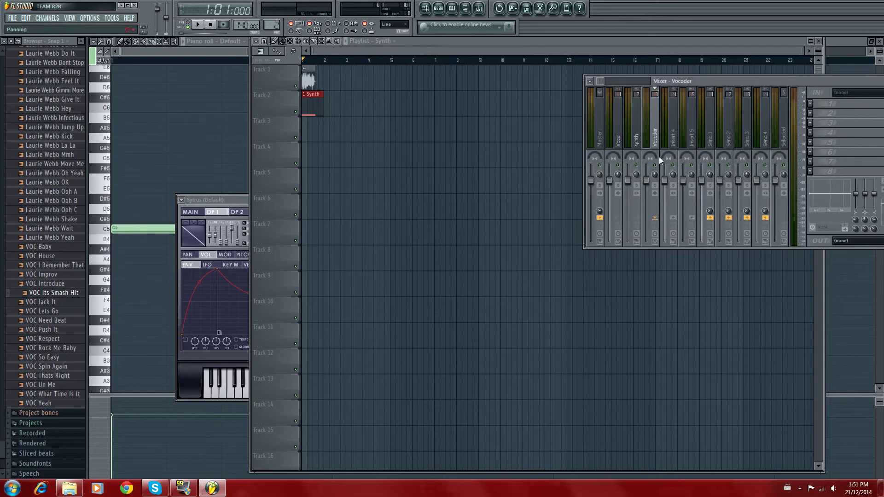
{"action": "left_click", "coordinate": [811, 107]}
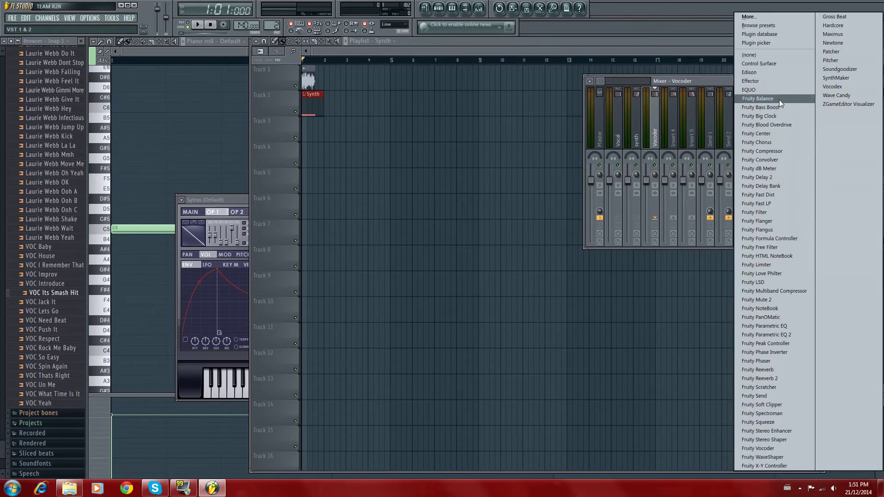
{"action": "left_click", "coordinate": [836, 89]}
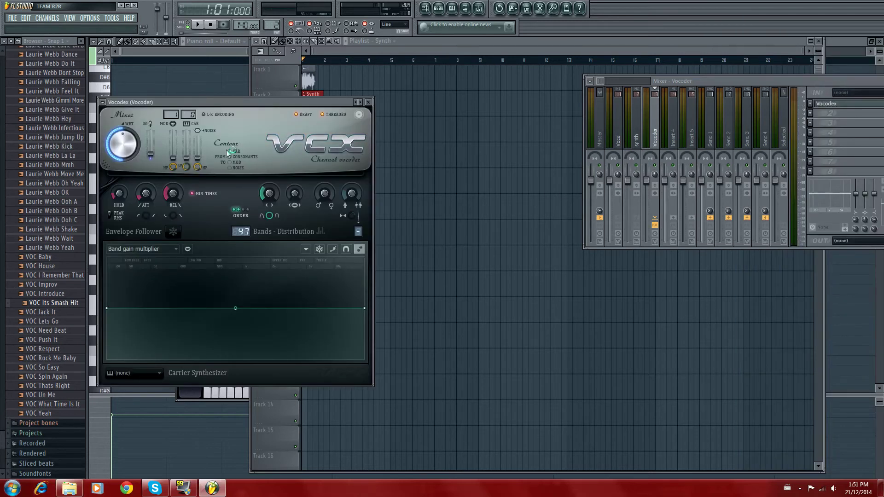
- Set Vocodex's modulator sidechain input to 1 and carrier input to 2, with Draft and Threaded modes turned off
{"action": "left_click_drag", "start_coordinate": [256, 101], "coordinate": [550, 238]}
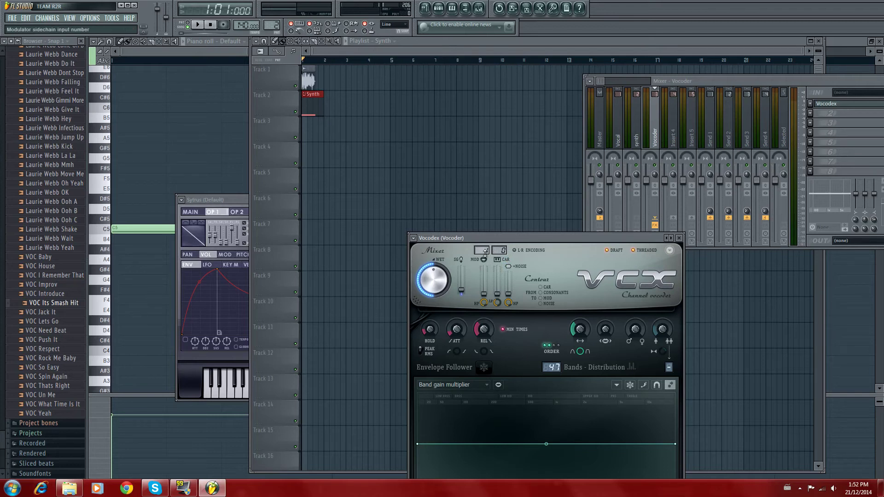
{"action": "left_click_drag", "start_coordinate": [487, 253], "coordinate": [488, 256]}
{"action": "left_click_drag", "start_coordinate": [571, 241], "coordinate": [727, 223]}
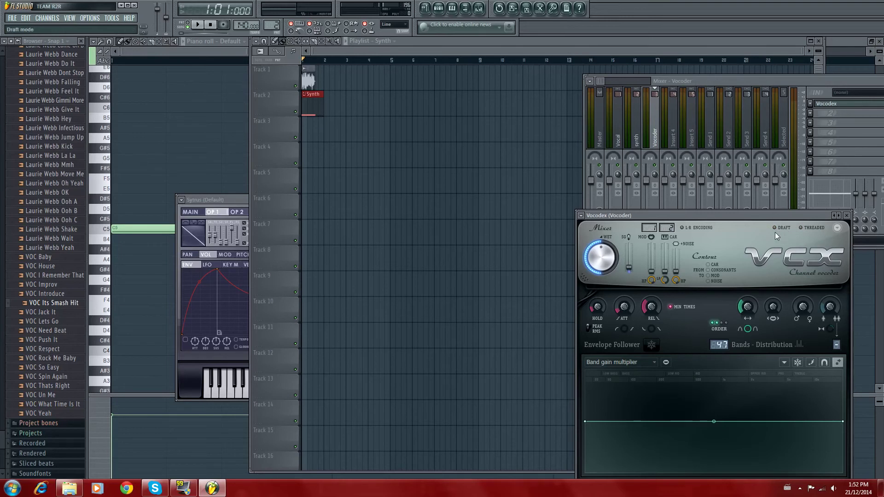
- Place the Vocodex window clear of the mixer and play the project to hear the vocoded vocal
{"action": "left_click_drag", "start_coordinate": [776, 232], "coordinate": [472, 129]}
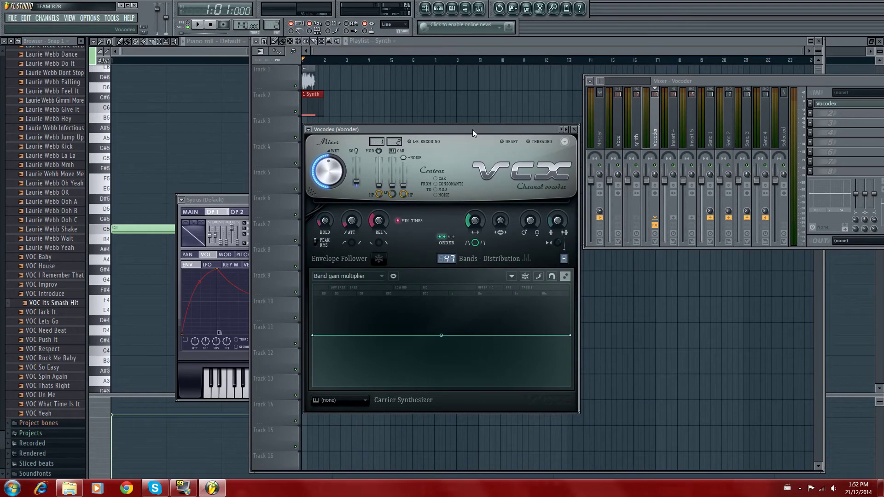
{"action": "left_click_drag", "start_coordinate": [473, 129], "coordinate": [459, 134]}
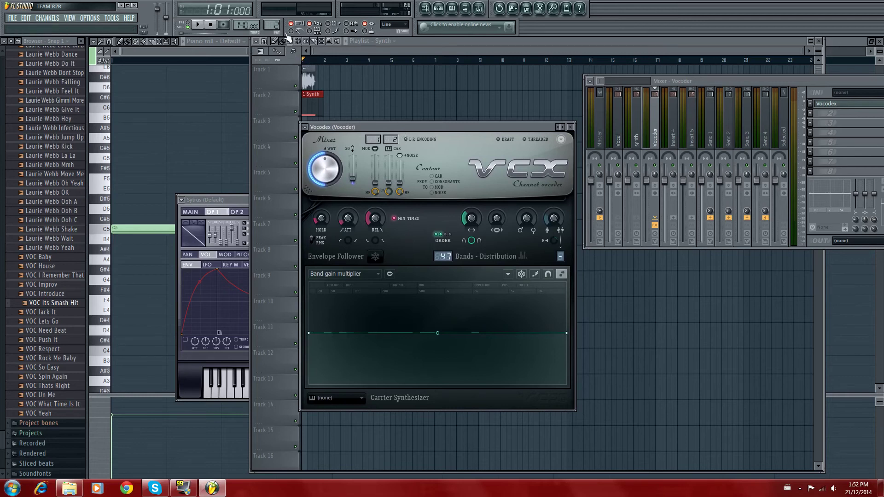
{"action": "left_click", "coordinate": [205, 27]}
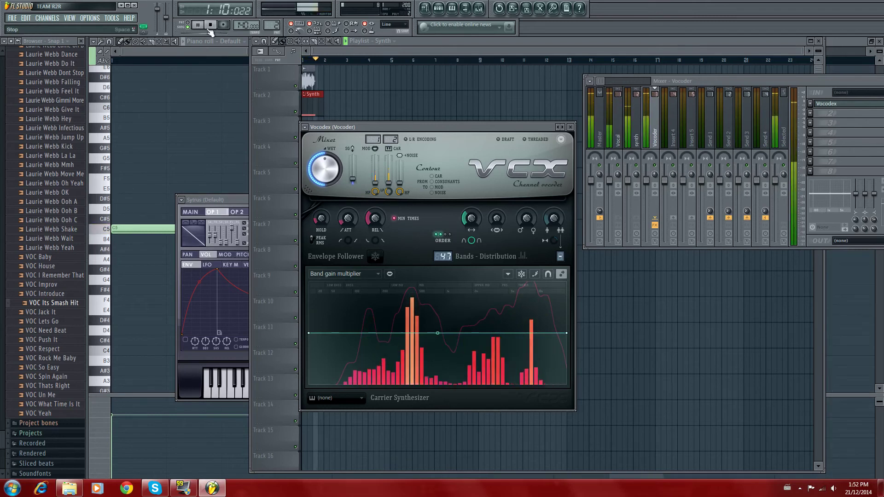
{"action": "left_click", "coordinate": [211, 26]}
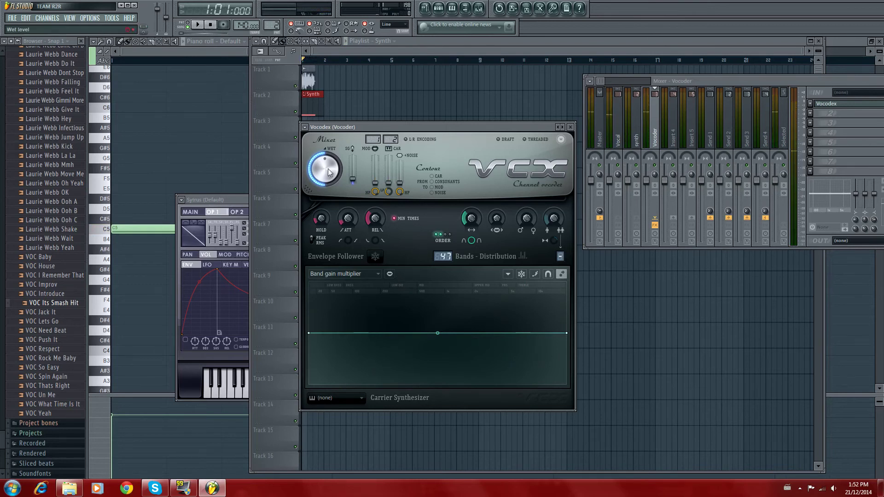
- Play the vocoded vocal before and after shifting Vocodex's male/female formant control, and return the control to its default
{"action": "left_click", "coordinate": [206, 26]}
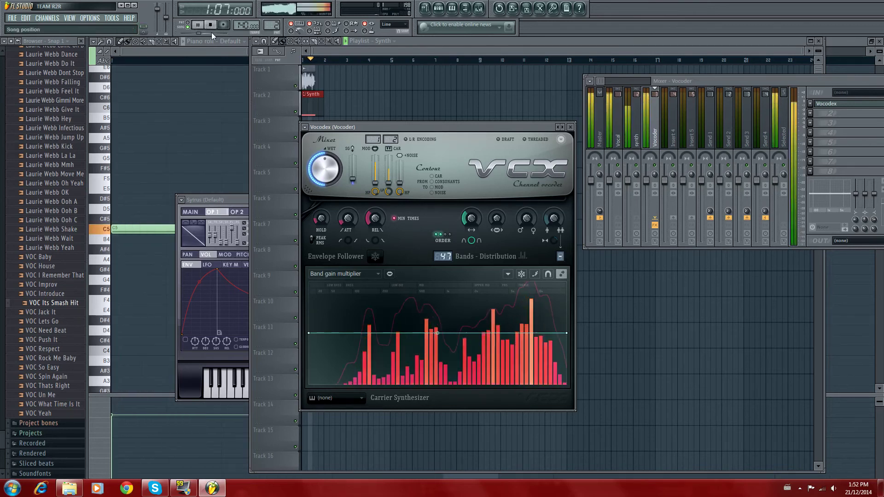
{"action": "left_click", "coordinate": [211, 25]}
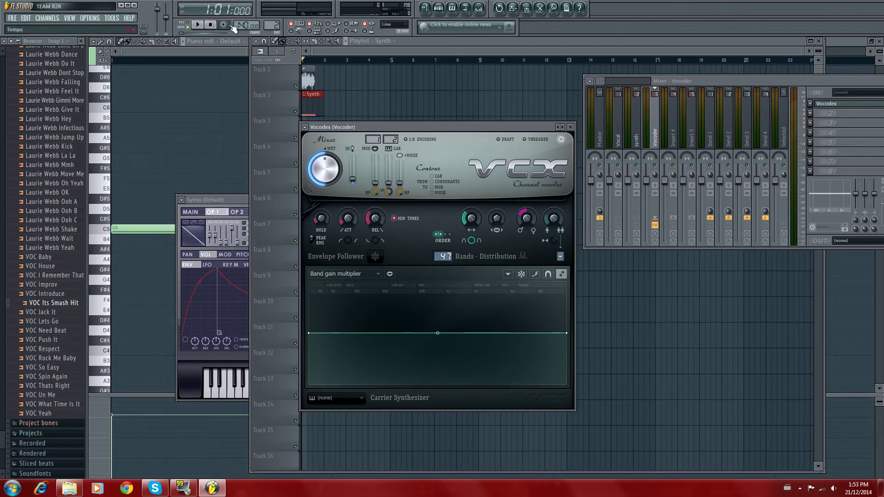
{"action": "left_click", "coordinate": [202, 25]}
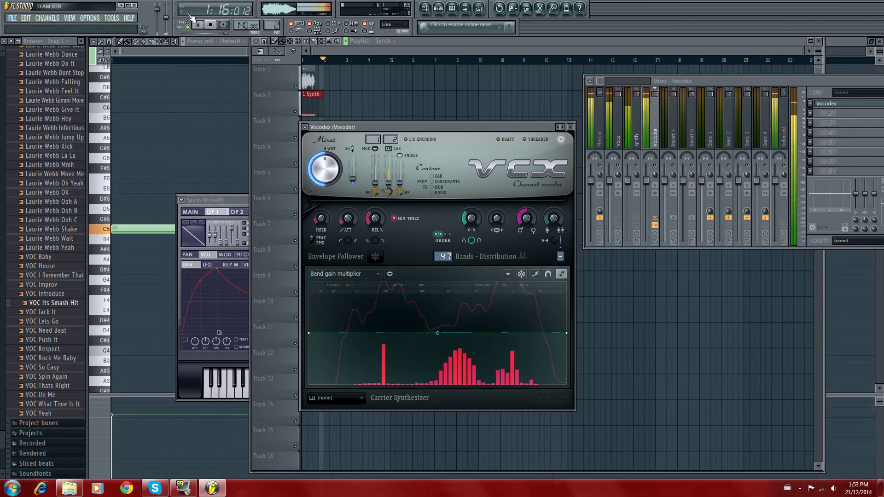
{"action": "key", "text": "space"}
{"action": "left_click_drag", "start_coordinate": [527, 218], "coordinate": [527, 203]}
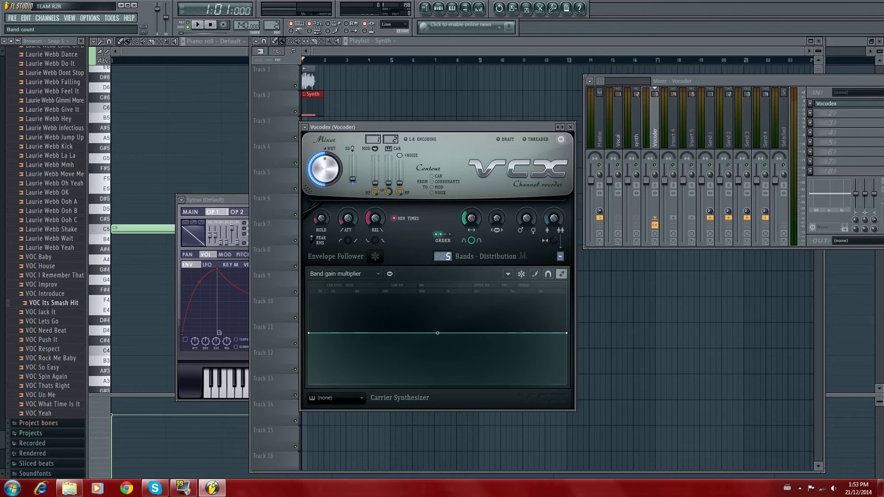
- Play the project with 5, 100 and 61 Vocodex bands in turn, leaving the band count at 61
{"action": "left_click", "coordinate": [200, 24]}
{"action": "left_click", "coordinate": [199, 25]}
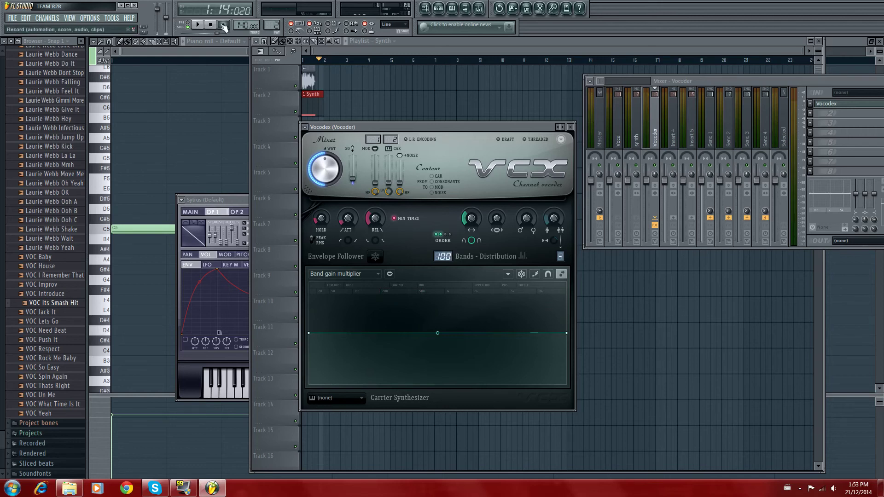
{"action": "left_click", "coordinate": [197, 25]}
{"action": "left_click", "coordinate": [212, 26]}
{"action": "left_click_drag", "start_coordinate": [445, 255], "coordinate": [446, 270]}
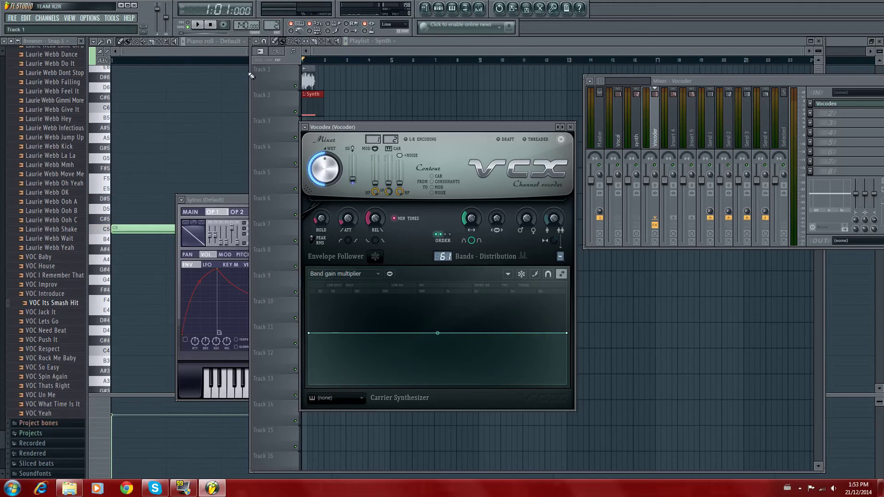
{"action": "left_click", "coordinate": [199, 25]}
{"action": "left_click", "coordinate": [201, 26]}
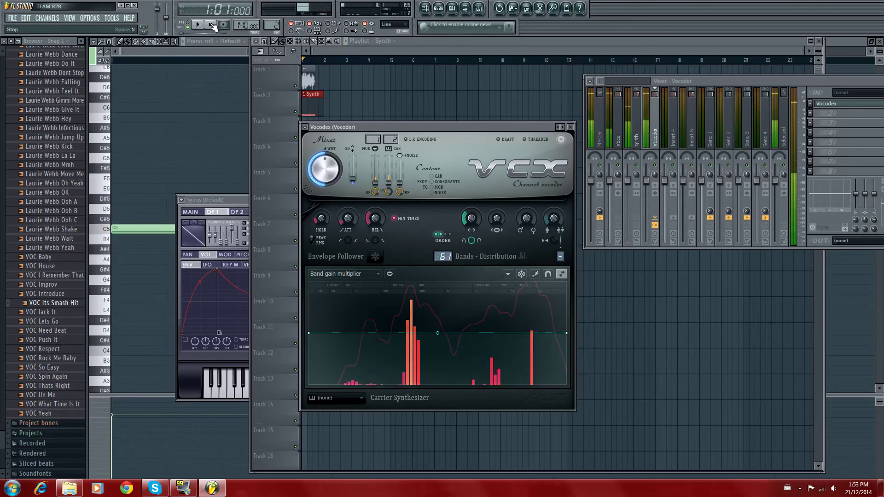
- Play the project with Vocodex's filter order at 4 and at 1 to compare them, and leave the order at 4
{"action": "left_click", "coordinate": [449, 235]}
{"action": "left_click", "coordinate": [199, 25]}
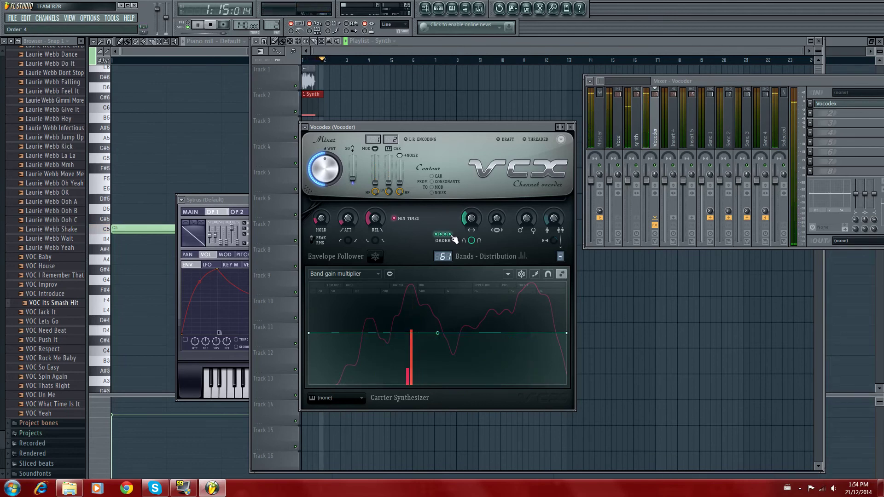
{"action": "scroll", "coordinate": [454, 239], "scroll_direction": "down", "scroll_amount": 3}
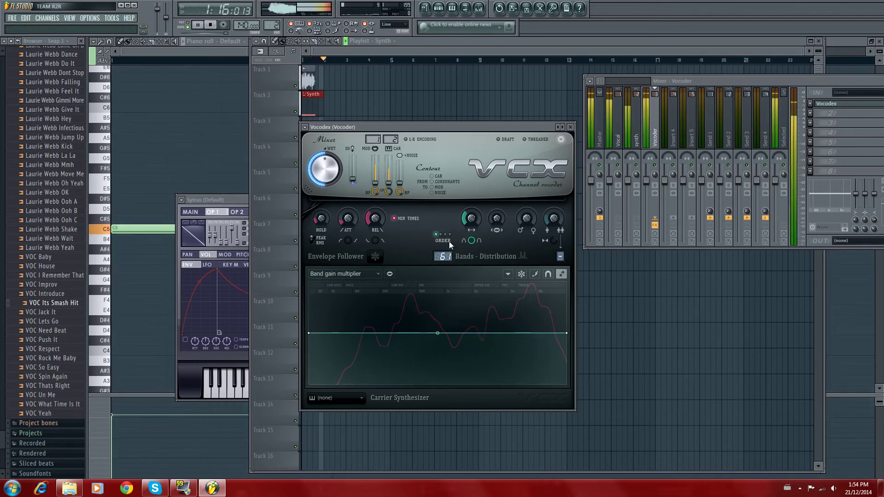
{"action": "left_click", "coordinate": [210, 25]}
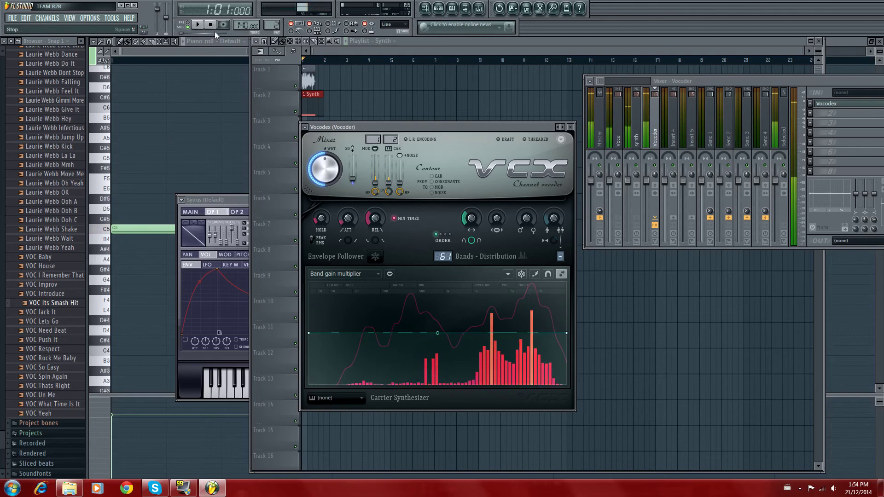
{"action": "left_click", "coordinate": [450, 236]}
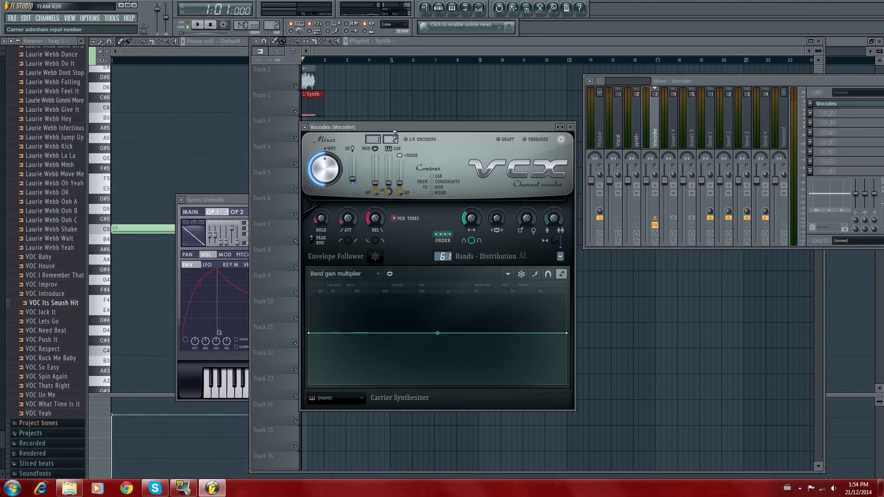
- Move the Vocodex window away from the playlist tracks and mute the Synth track to play the project without it
{"action": "left_click_drag", "start_coordinate": [397, 129], "coordinate": [422, 135]}
{"action": "left_click_drag", "start_coordinate": [496, 229], "coordinate": [495, 221]}
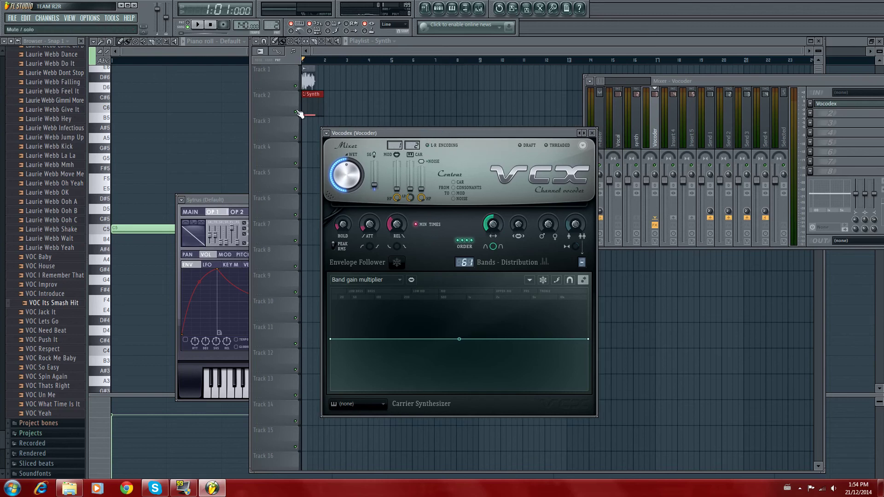
{"action": "left_click", "coordinate": [296, 101]}
{"action": "left_click", "coordinate": [199, 25]}
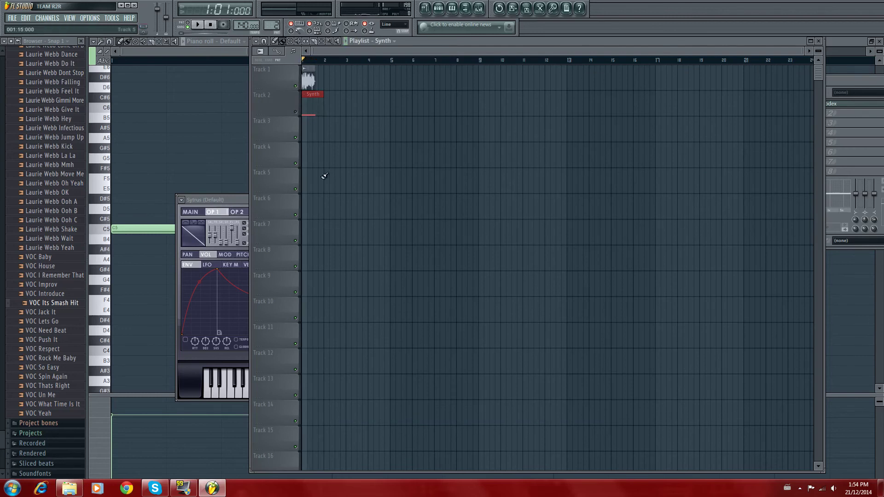
- Look over the Sytrus window and the VOC Its Smash Hit channel settings, and unmute the Synth track in the playlist
{"action": "left_click", "coordinate": [234, 203]}
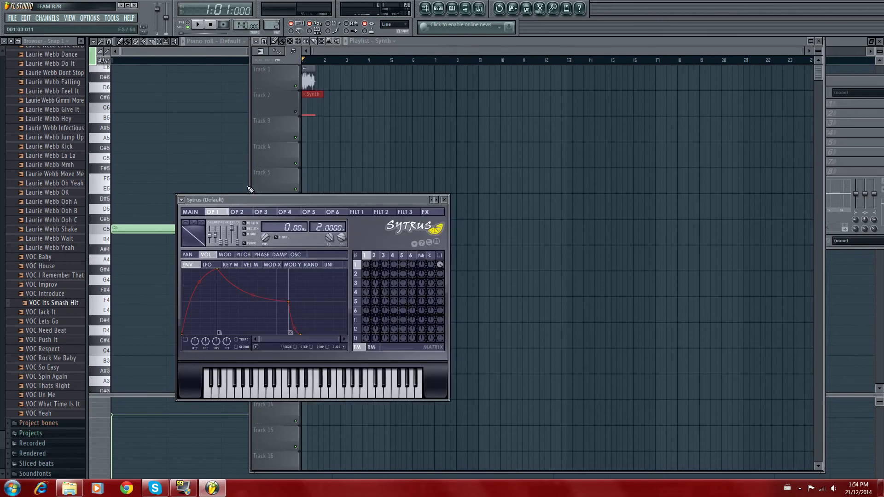
{"action": "left_click", "coordinate": [439, 7]}
{"action": "left_click", "coordinate": [352, 155]}
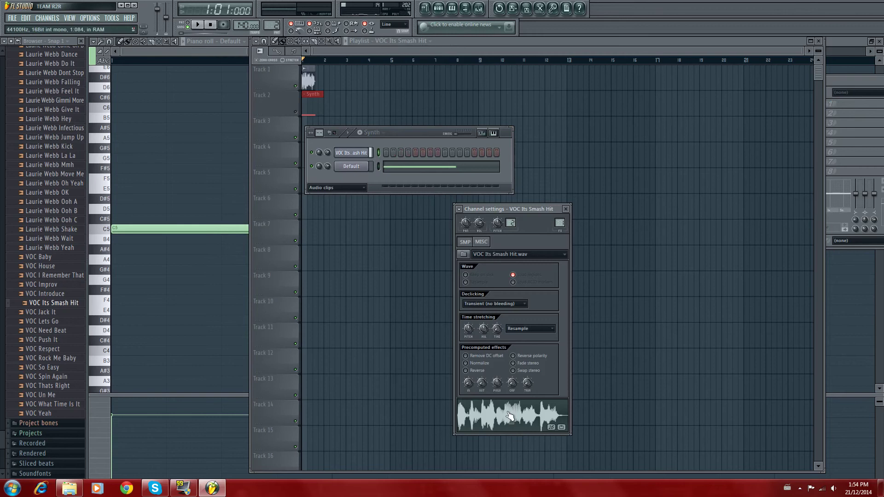
{"action": "left_click", "coordinate": [439, 9]}
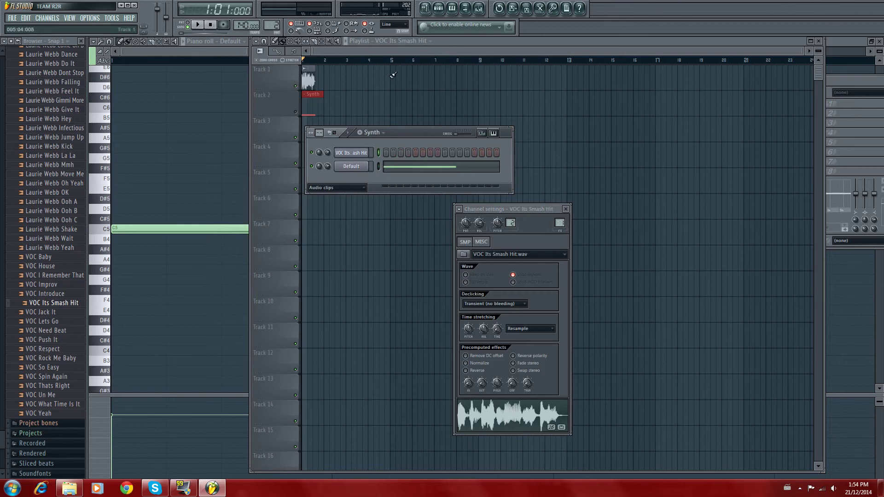
{"action": "left_click", "coordinate": [424, 8]}
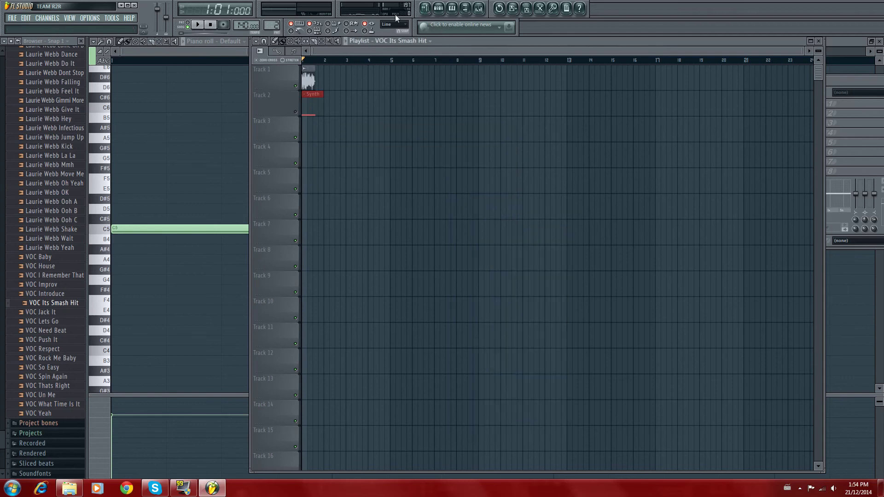
{"action": "left_click", "coordinate": [425, 8]}
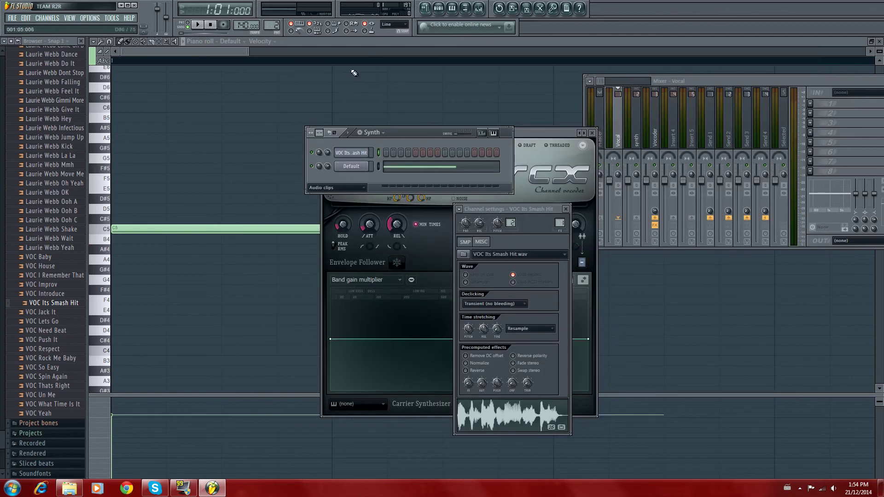
{"action": "left_click", "coordinate": [426, 8]}
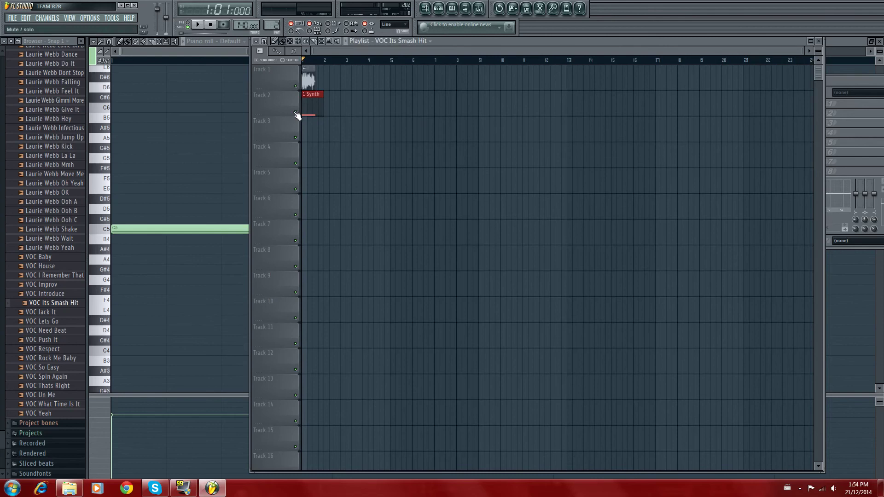
- Lower the Sytrus channel's note to C4 in its piano roll and play the vocoder at the new pitch
{"action": "left_click", "coordinate": [445, 10]}
{"action": "right_click", "coordinate": [358, 171]}
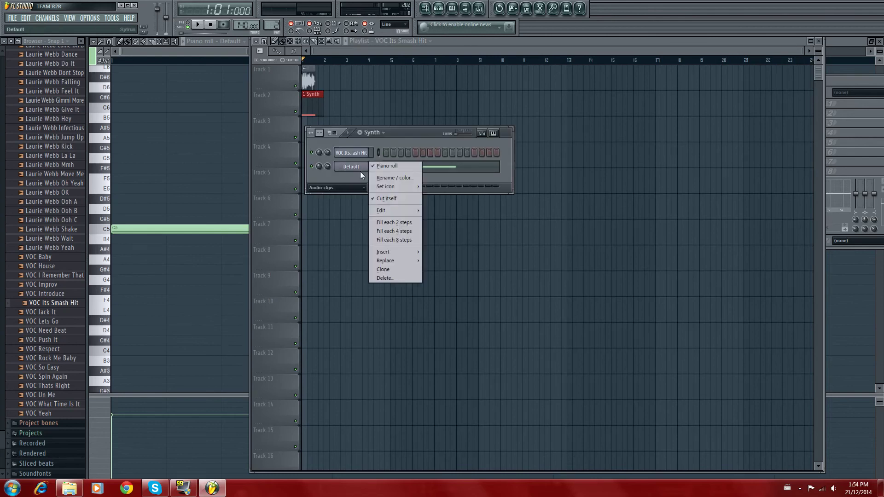
{"action": "left_click", "coordinate": [377, 167]}
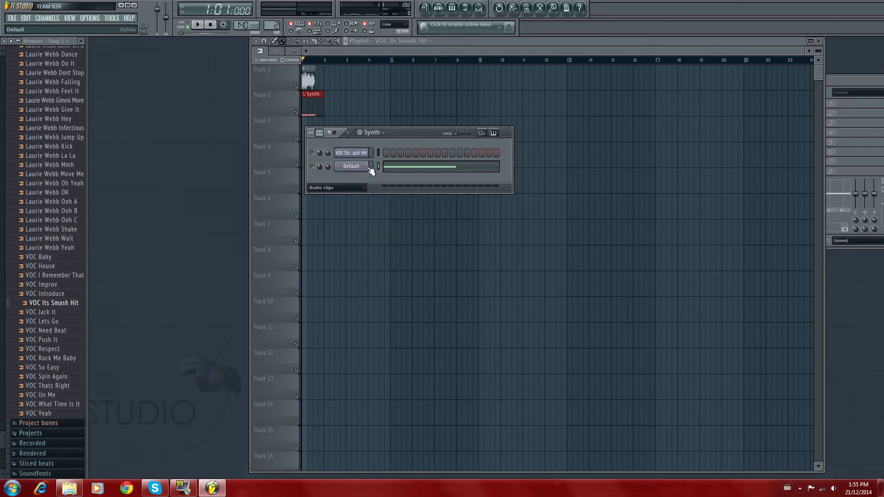
{"action": "key", "text": "F9"}
{"action": "key", "text": "F7"}
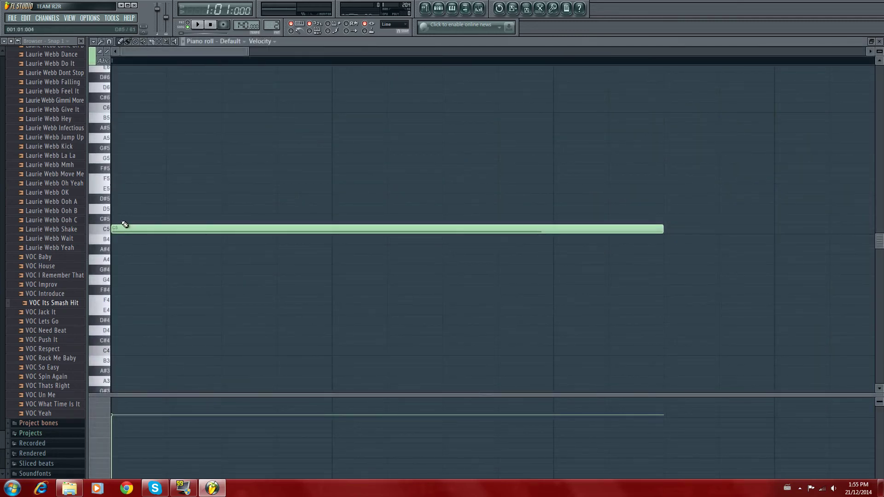
{"action": "scroll", "coordinate": [125, 225], "scroll_direction": "down", "scroll_amount": 5}
{"action": "mouse_move", "coordinate": [128, 225]}
{"action": "left_mouse_down"}
{"action": "mouse_move", "coordinate": [128, 203]}
{"action": "mouse_move", "coordinate": [157, 182]}
{"action": "mouse_move", "coordinate": [158, 156]}
{"action": "mouse_move", "coordinate": [157, 355]}
{"action": "left_mouse_up"}
{"action": "left_click", "coordinate": [198, 25]}
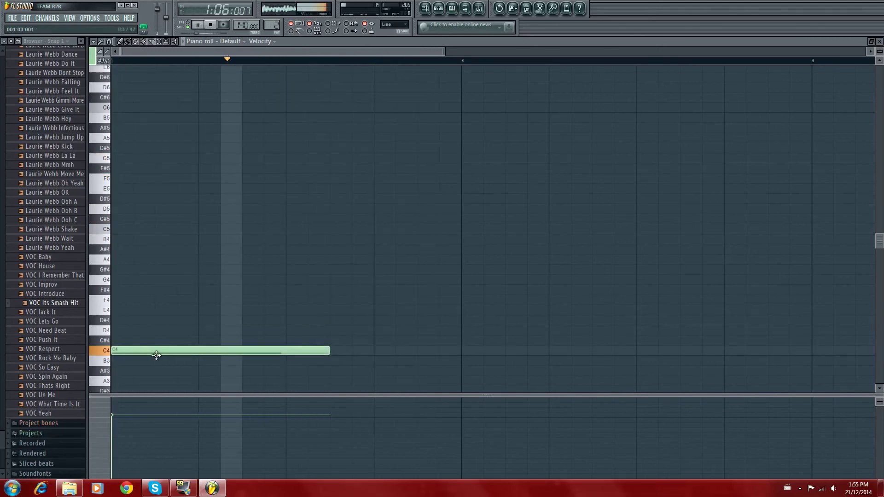
{"action": "left_click", "coordinate": [210, 25]}
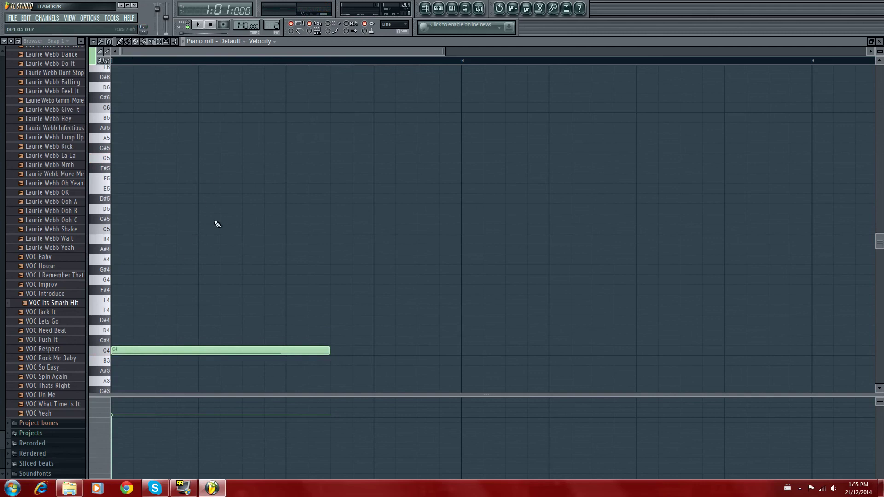
- Replace the single C4 note with a major chord (C4, E4, G4) at the start of bar 1 and play it
{"action": "left_click", "coordinate": [94, 41]}
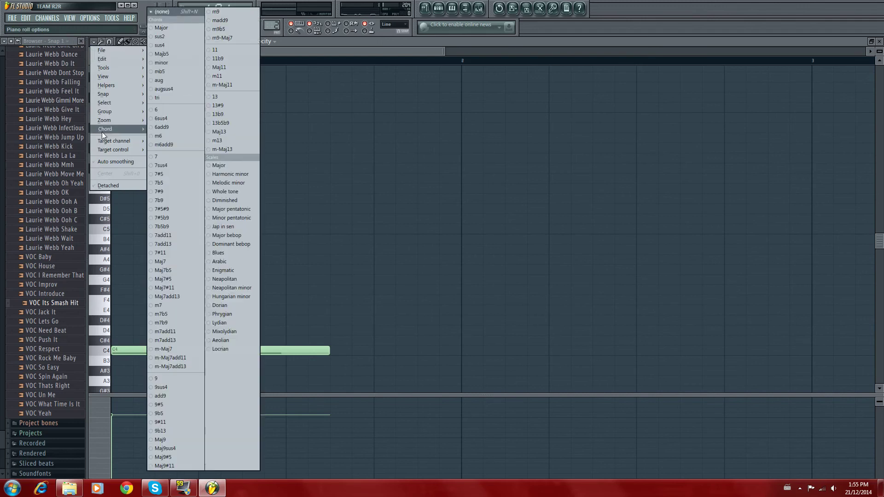
{"action": "left_click", "coordinate": [170, 45]}
{"action": "right_click", "coordinate": [137, 348]}
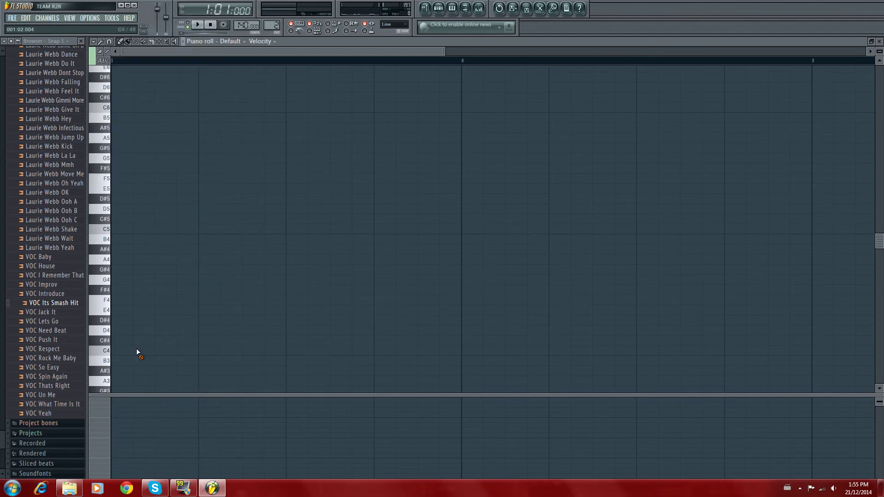
{"action": "left_click", "coordinate": [133, 350]}
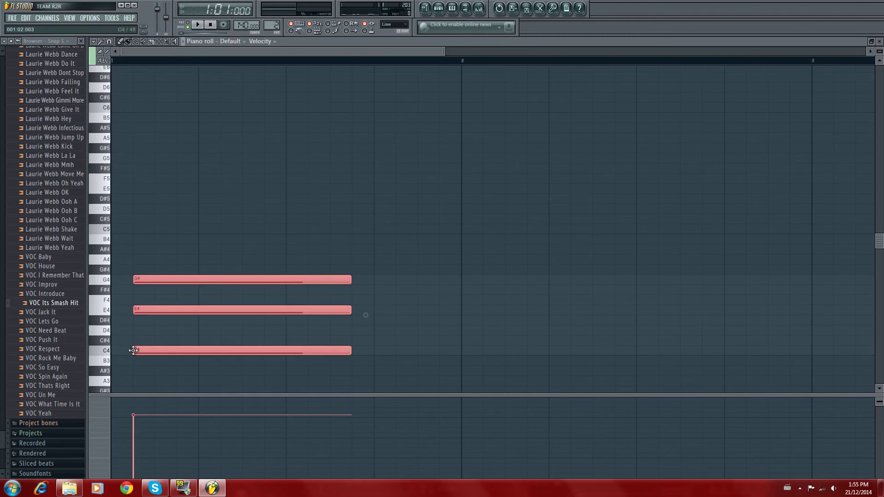
{"action": "left_click_drag", "start_coordinate": [134, 350], "coordinate": [112, 351]}
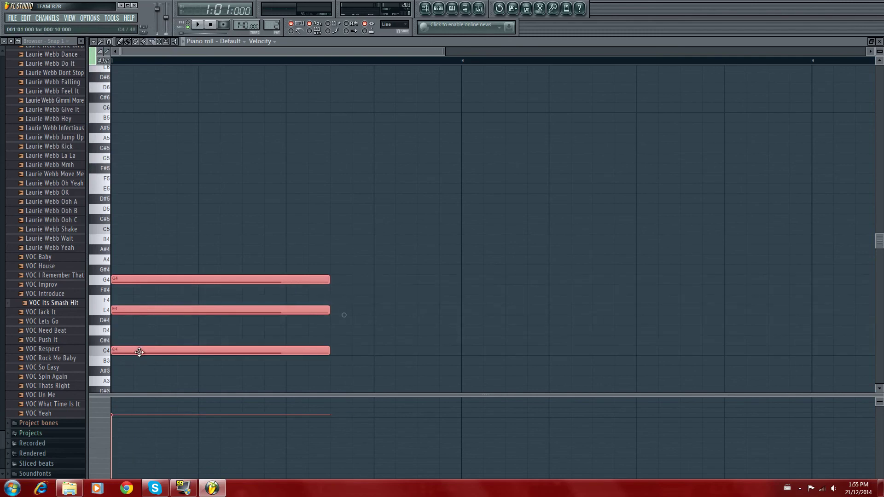
{"action": "left_click", "coordinate": [198, 25]}
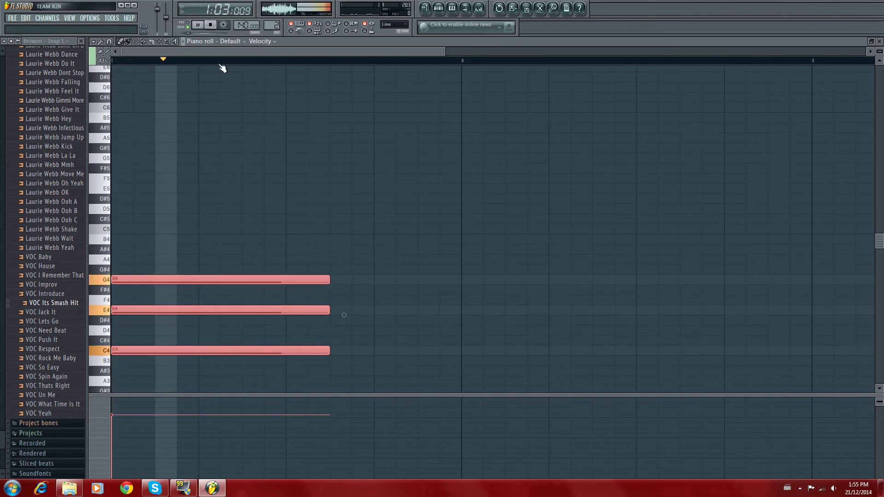
{"action": "left_click", "coordinate": [210, 25]}
- Replace the Sytrus instrument on the Default channel with Nexus, keeping the chord in the Synth pattern
{"action": "left_click", "coordinate": [438, 8]}
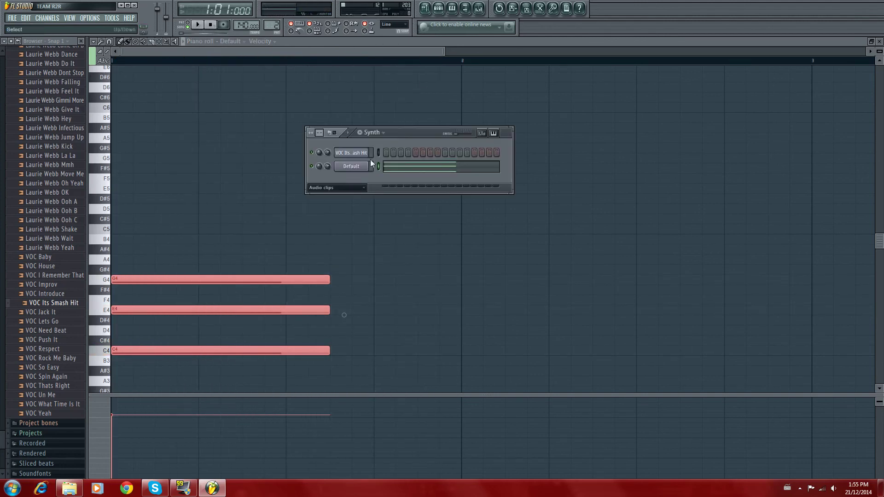
{"action": "left_click", "coordinate": [363, 168]}
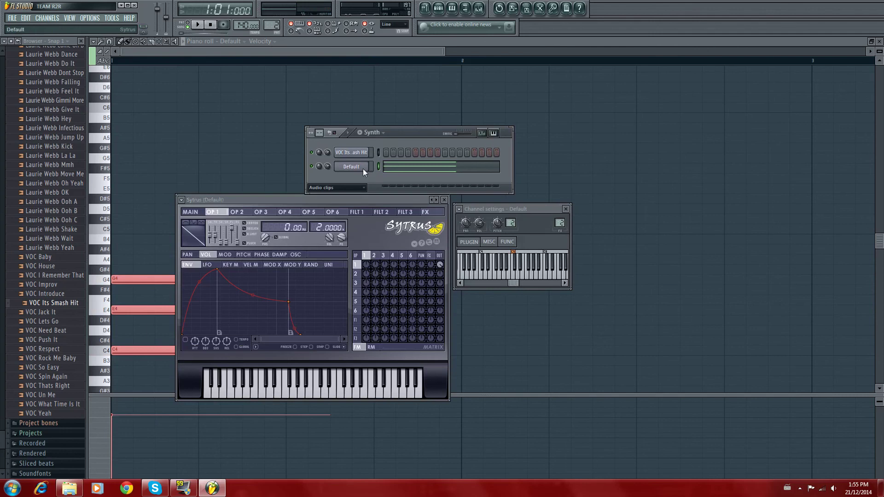
{"action": "right_click", "coordinate": [363, 169]}
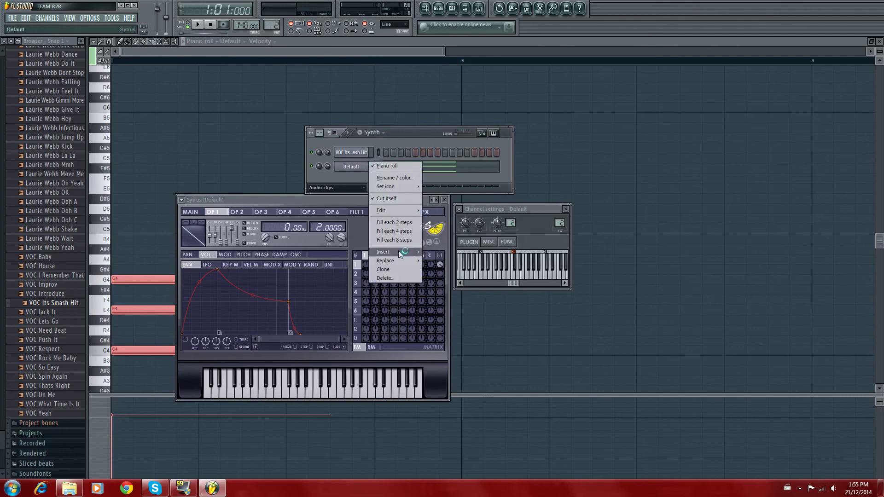
{"action": "mouse_move", "coordinate": [390, 263]}
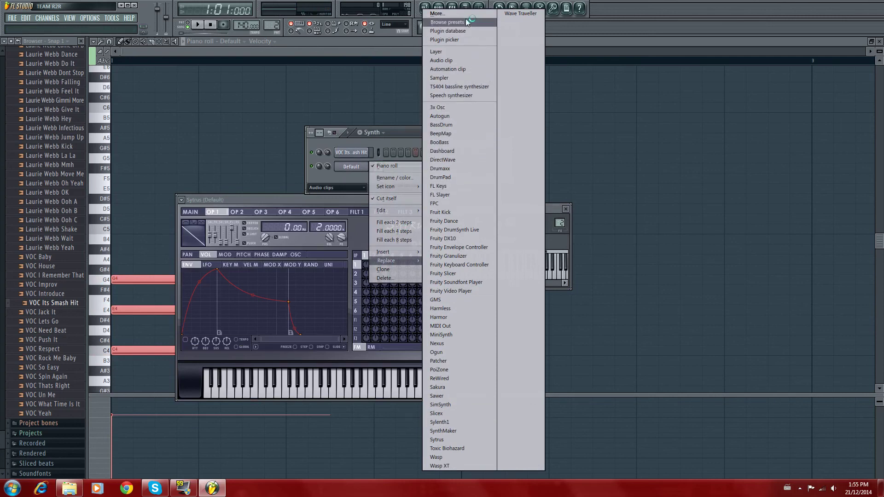
{"action": "left_click", "coordinate": [433, 344]}
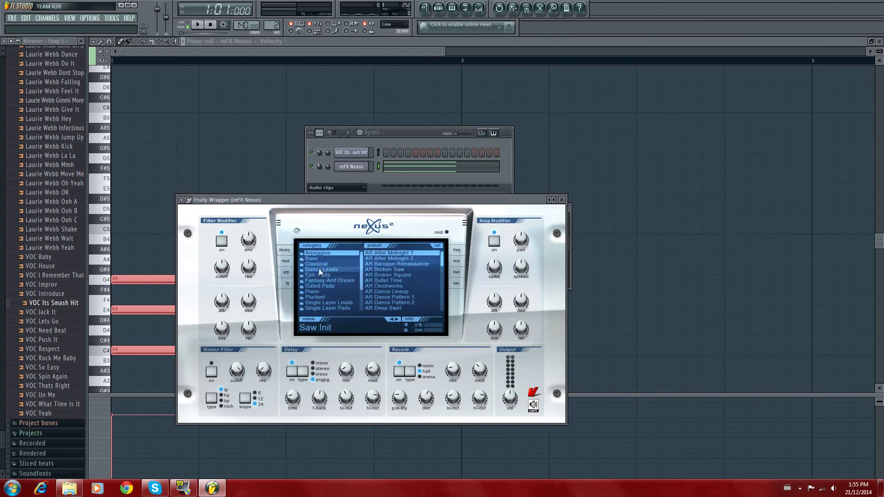
- Load the Nexus Voice preset VO BinaryVoice, play the chord through the vocoder, switch to VO Digichoir while playing, and stop playback
{"action": "scroll", "coordinate": [341, 306], "scroll_direction": "down", "scroll_amount": 3}
{"action": "left_click", "coordinate": [330, 305]}
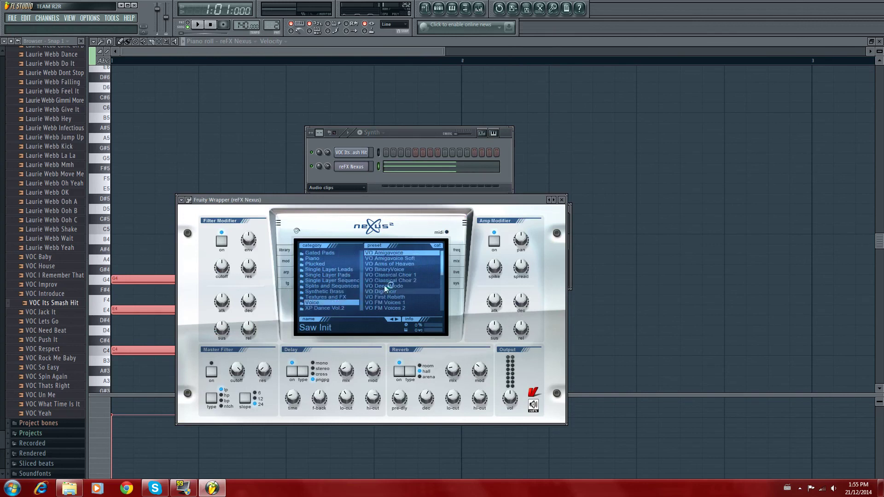
{"action": "left_click", "coordinate": [394, 269]}
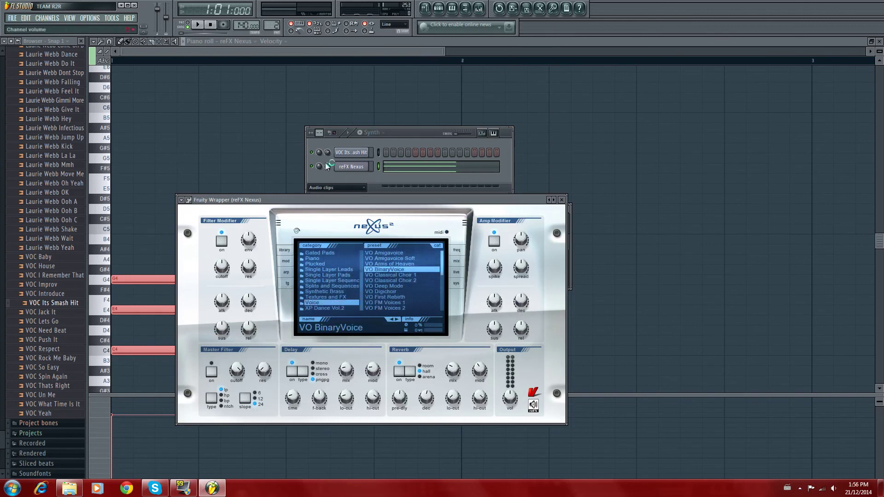
{"action": "left_click", "coordinate": [198, 25]}
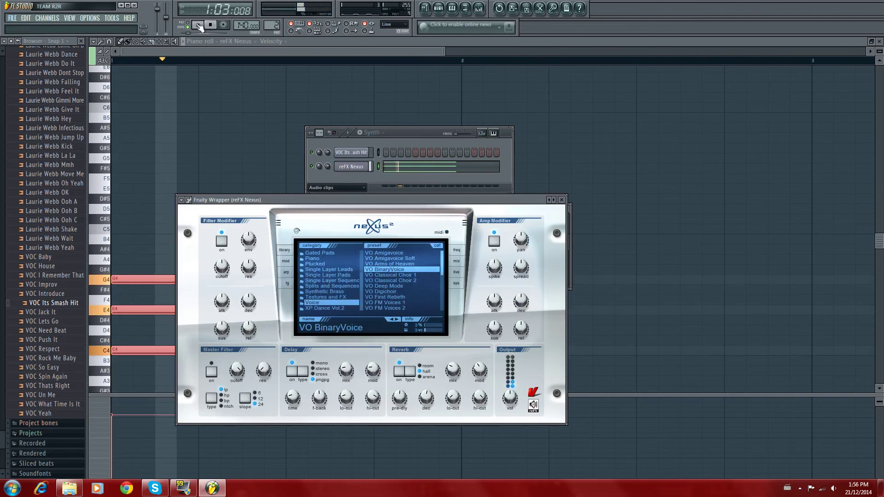
{"action": "left_click", "coordinate": [402, 292]}
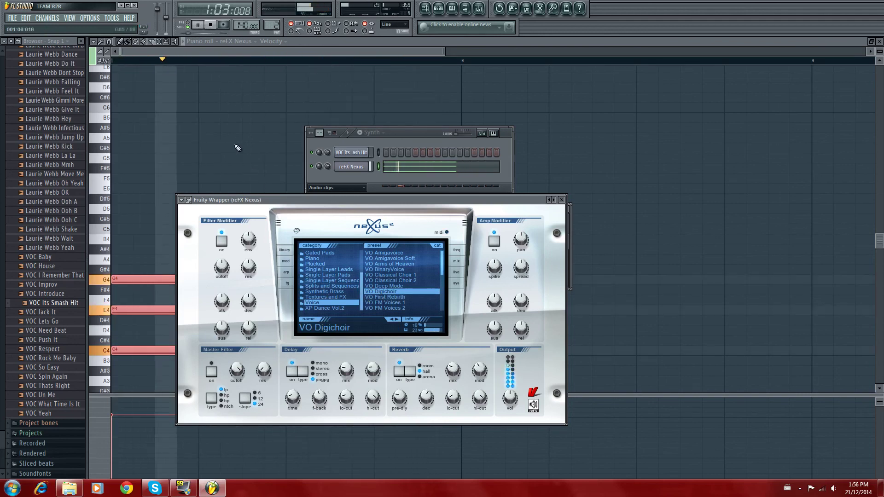
{"action": "left_click", "coordinate": [210, 25]}
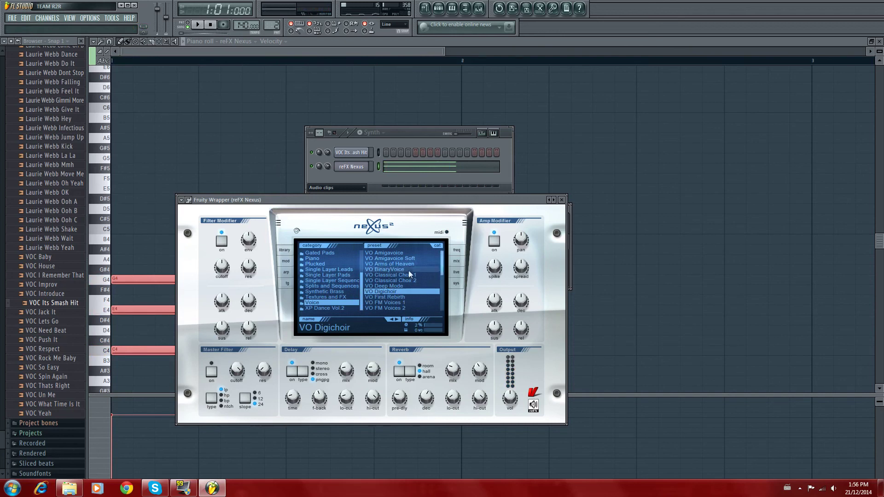
- Browse the Dance Leads category and open the Arpeggios presets in Nexus for another carrier sound
{"action": "left_click_drag", "start_coordinate": [364, 291], "coordinate": [360, 248]}
{"action": "left_click", "coordinate": [317, 269]}
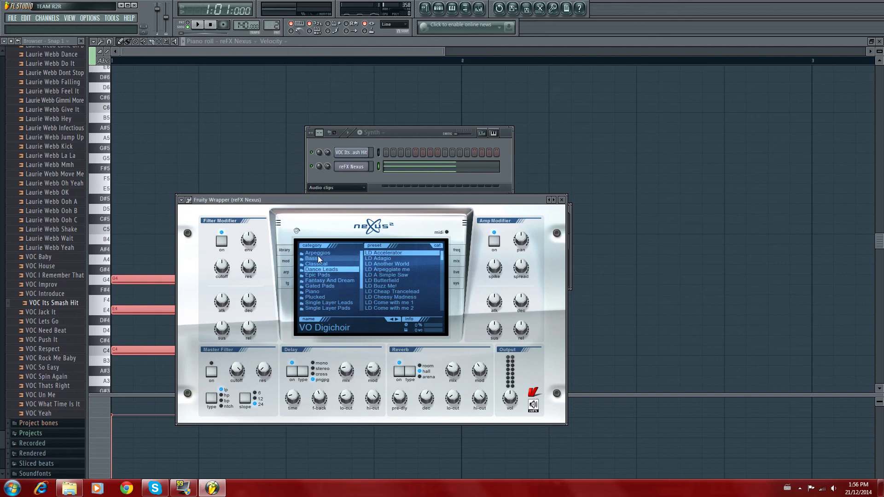
{"action": "left_click", "coordinate": [319, 254]}
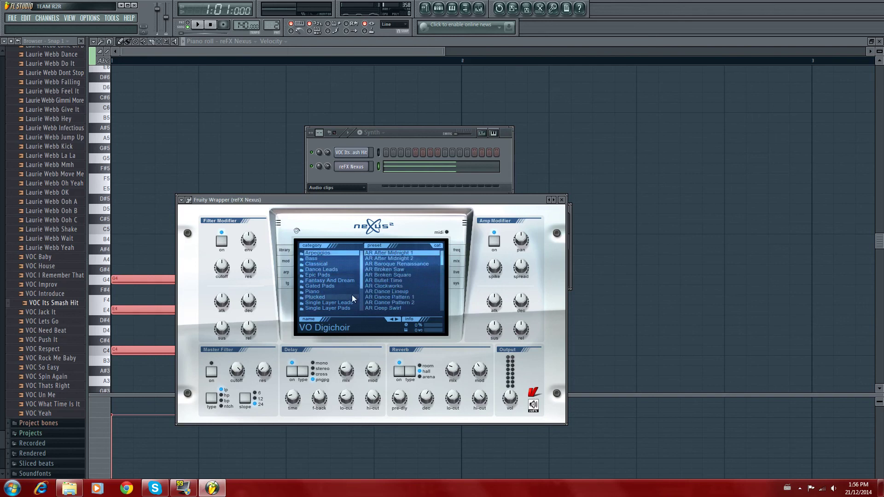